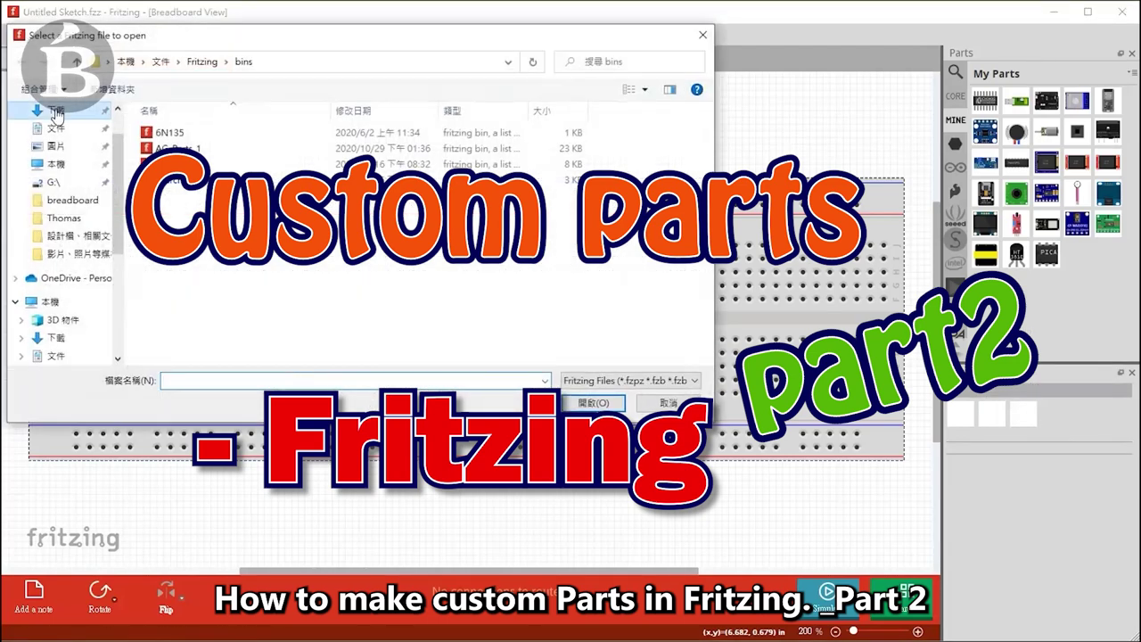
# Open the AMS1117 .fzpz part file from the Downloads folder
pyautogui.click(57, 110)
pyautogui.click(166, 145)
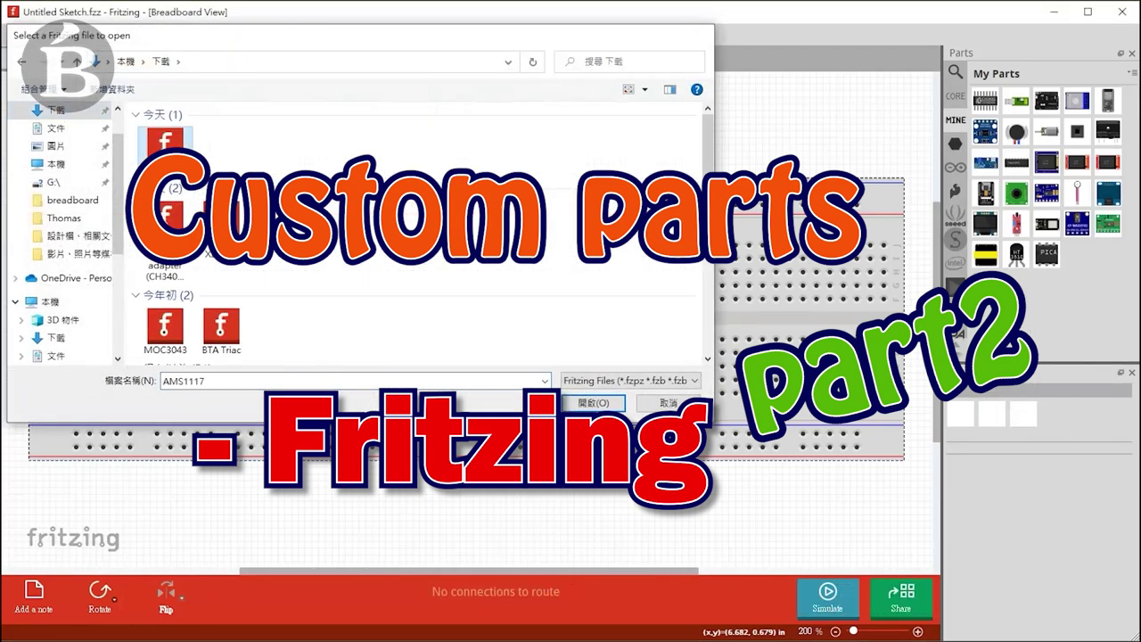
pyautogui.press('Return')
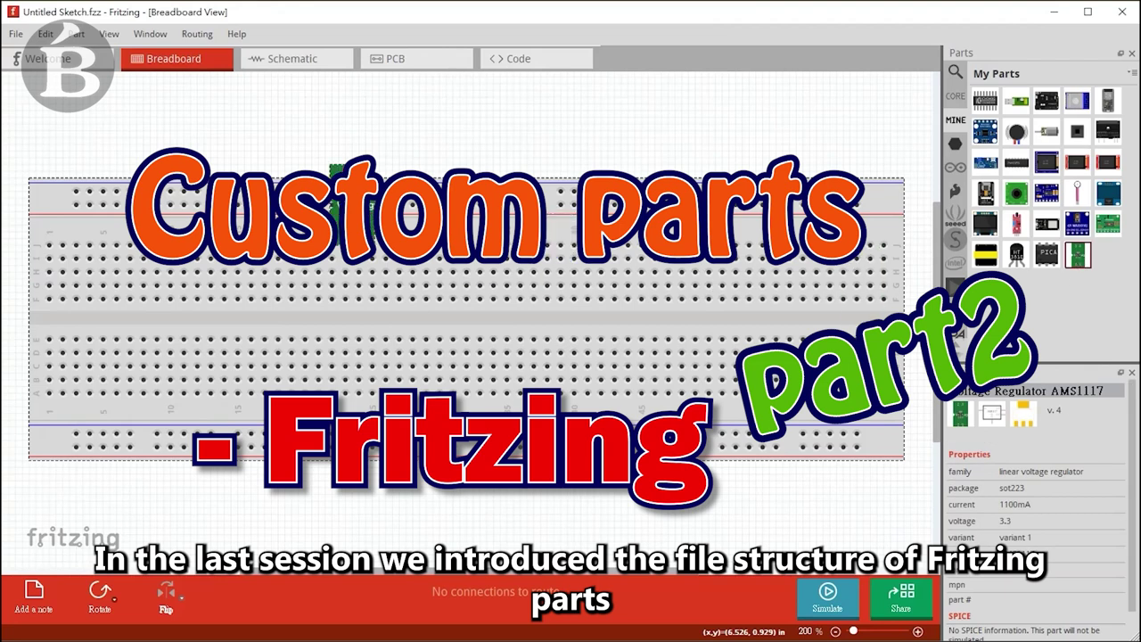
# Place the AMS1117 on the breadboard and move its IC1 PCB footprint toward the board centre
pyautogui.moveTo(352, 214); pyautogui.dragTo(298, 321)
pyautogui.click(283, 61)
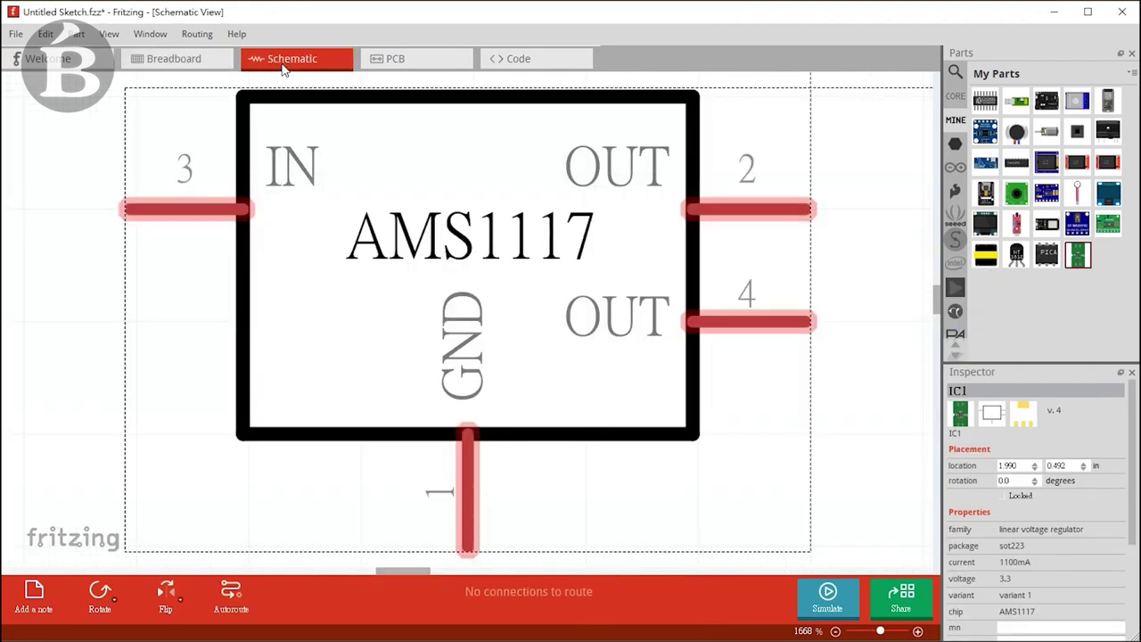
pyautogui.click(440, 60)
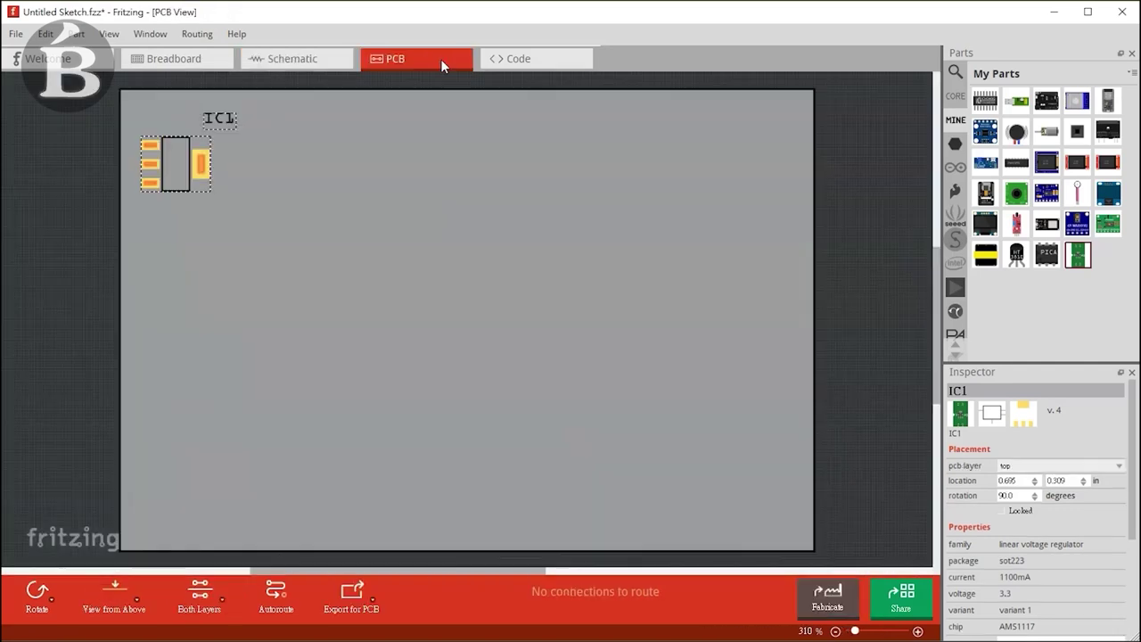
pyautogui.moveTo(182, 168); pyautogui.dragTo(344, 248)
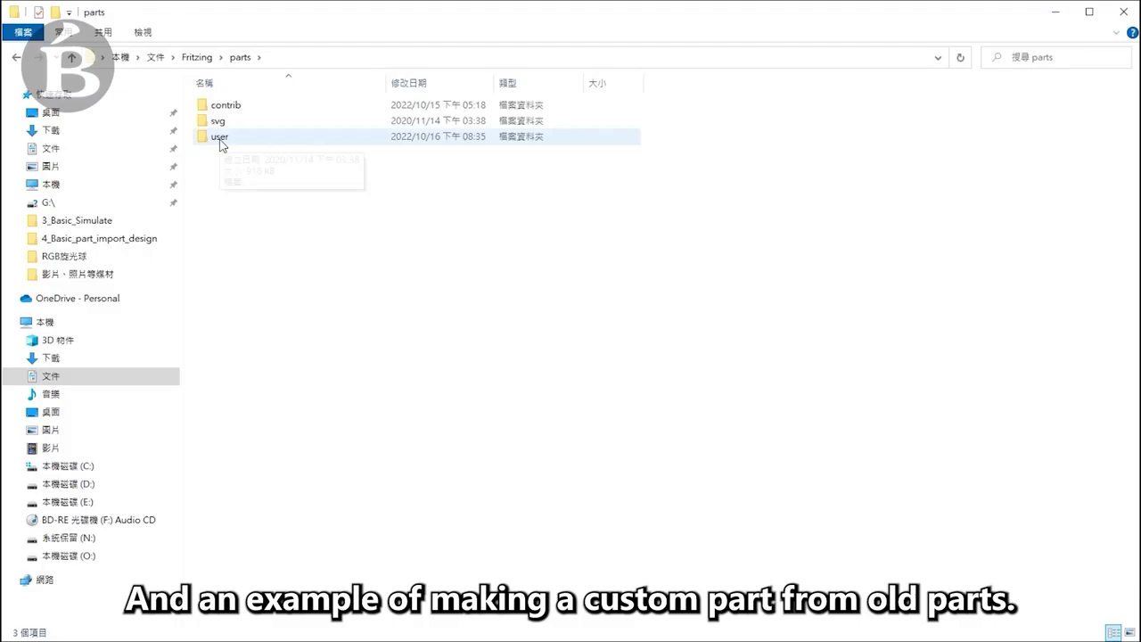
# Browse the user .fzp part files, then open the parts/svg/user breadboard graphics folder
pyautogui.doubleClick(220, 138)
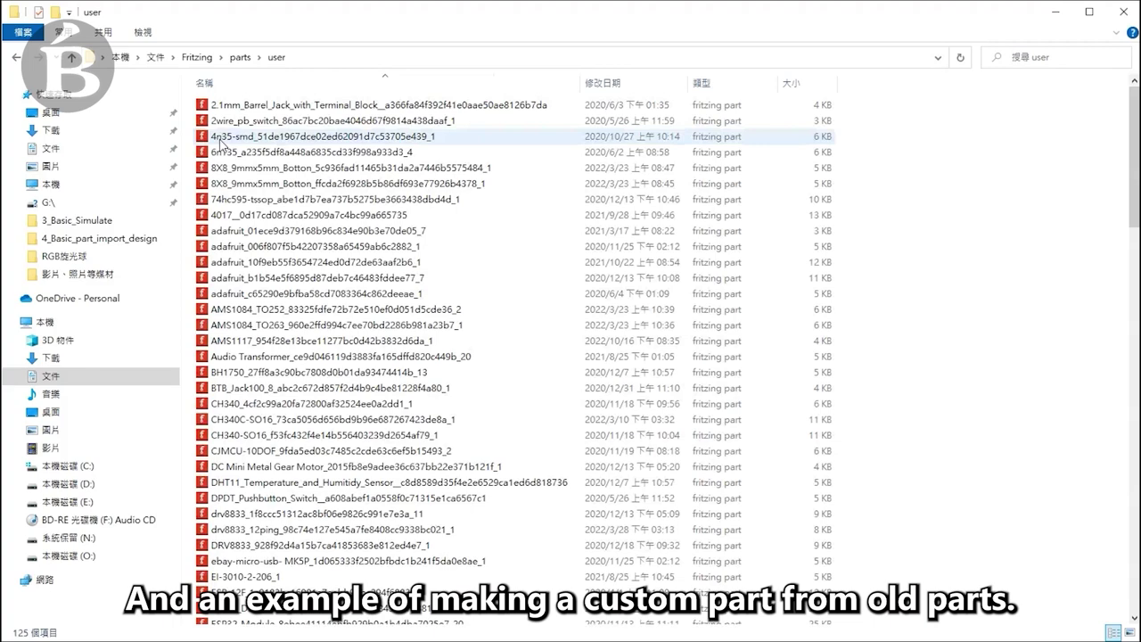
pyautogui.click(220, 137)
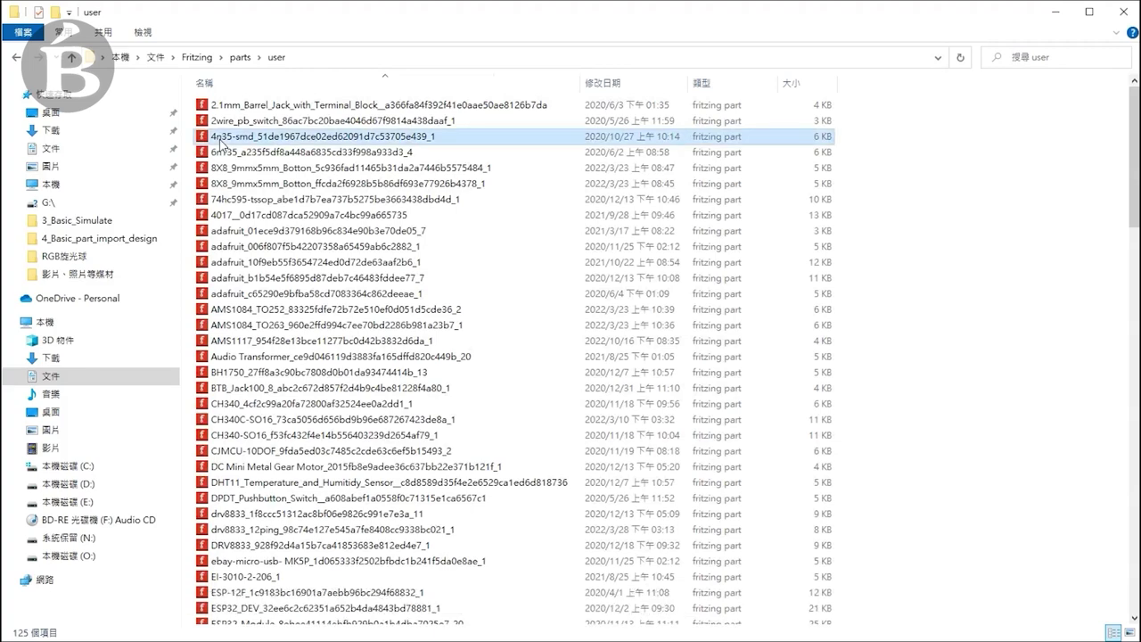
pyautogui.click(252, 340)
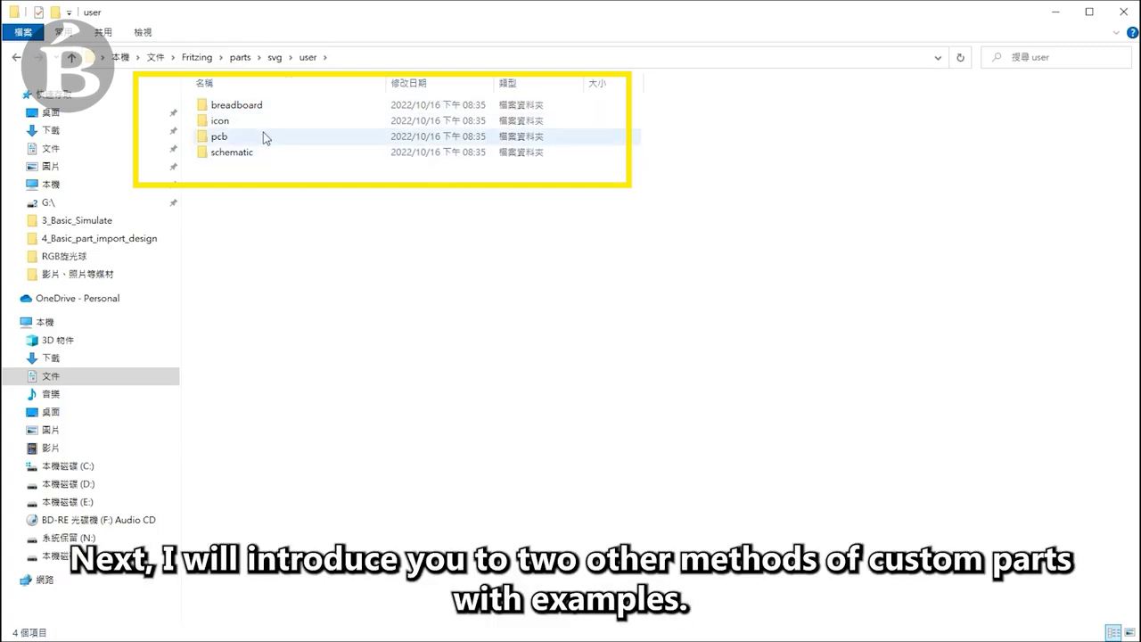
pyautogui.click(256, 111)
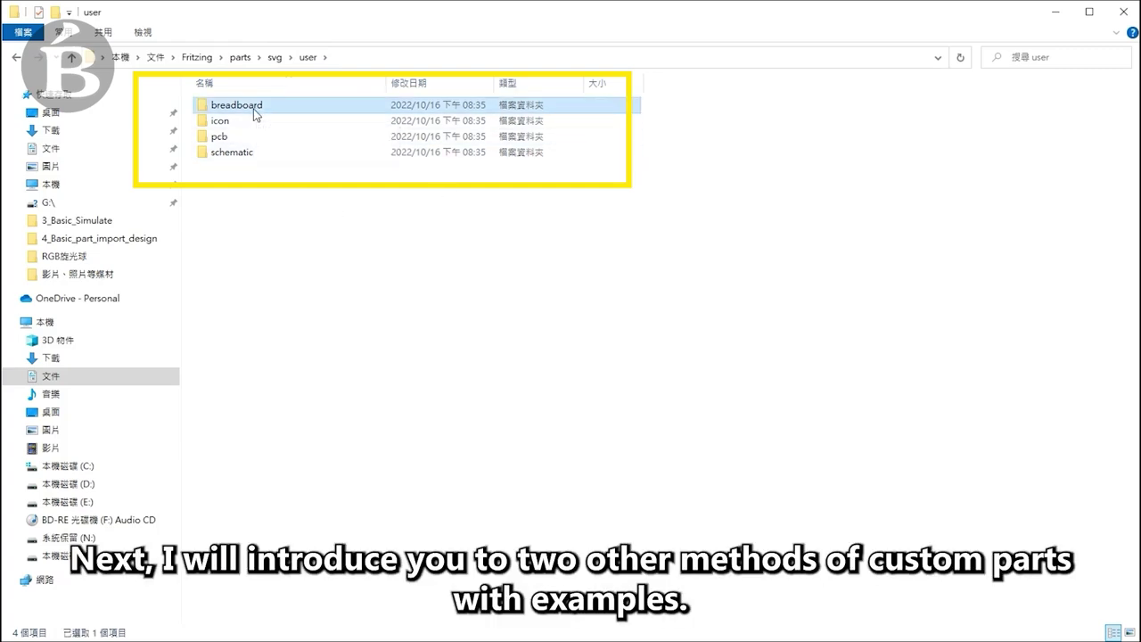
pyautogui.doubleClick(256, 110)
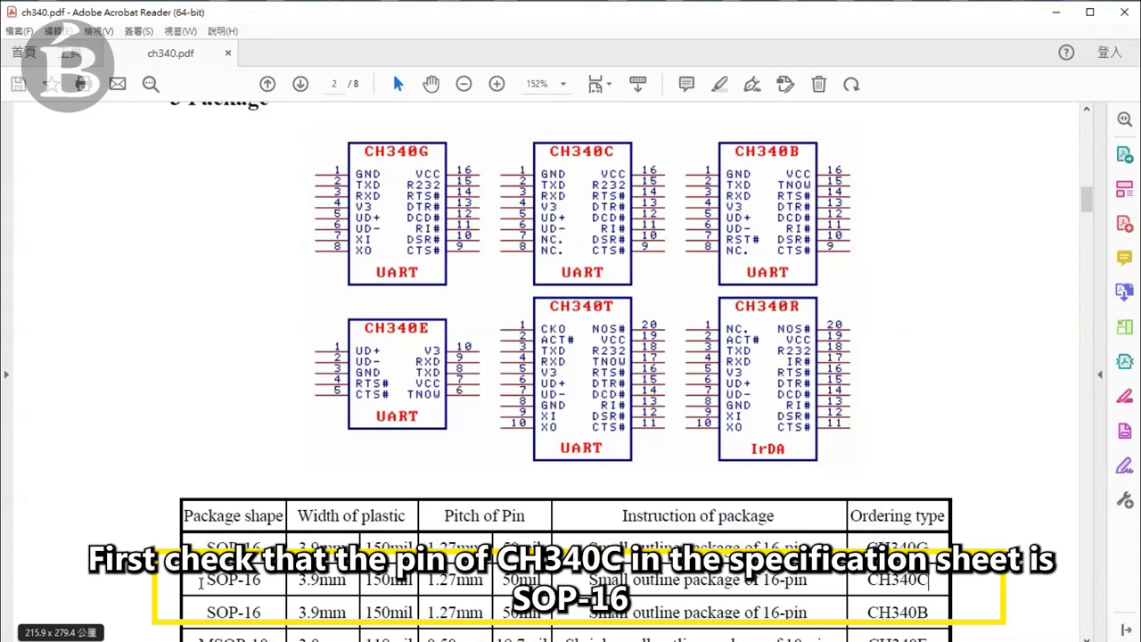
# Select the CH340C SOP-16 row in the ch340.pdf package table and scroll up toward the pinout
pyautogui.moveTo(204, 580); pyautogui.dragTo(932, 585)
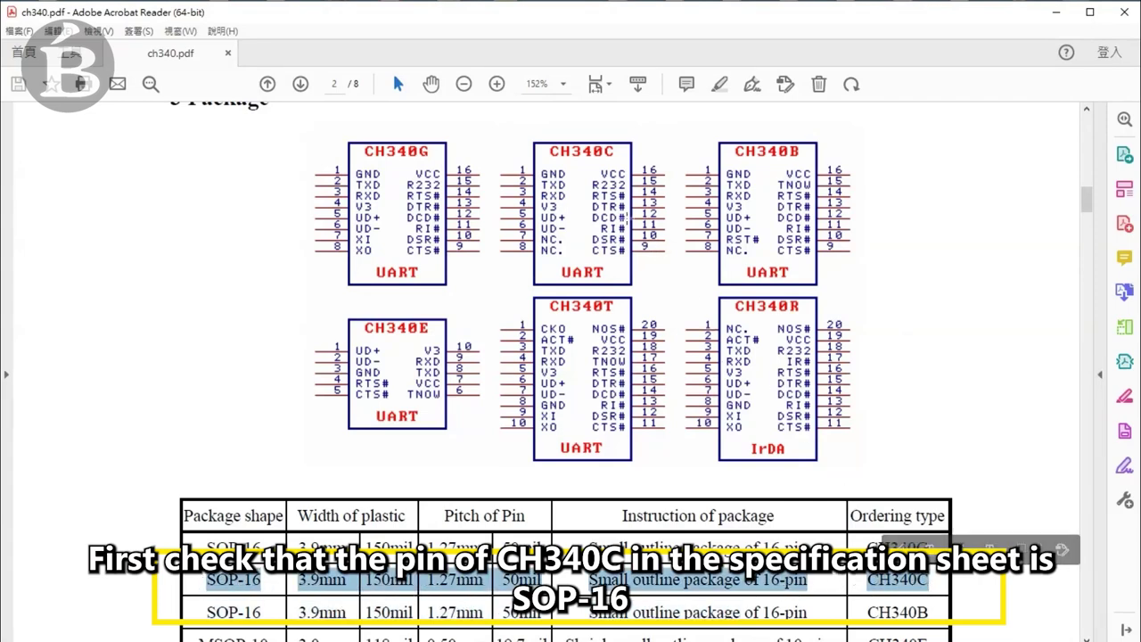
pyautogui.scroll(2, 609, 205)
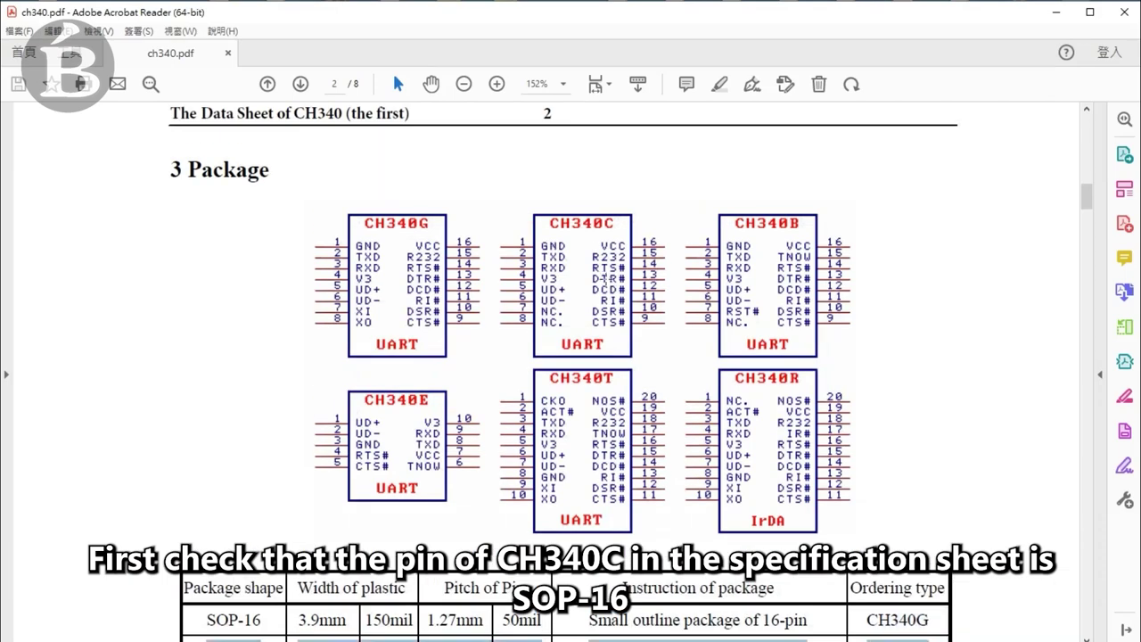
pyautogui.keyDown('ctrl'); pyautogui.scroll(2, 605, 279); pyautogui.keyUp('ctrl')
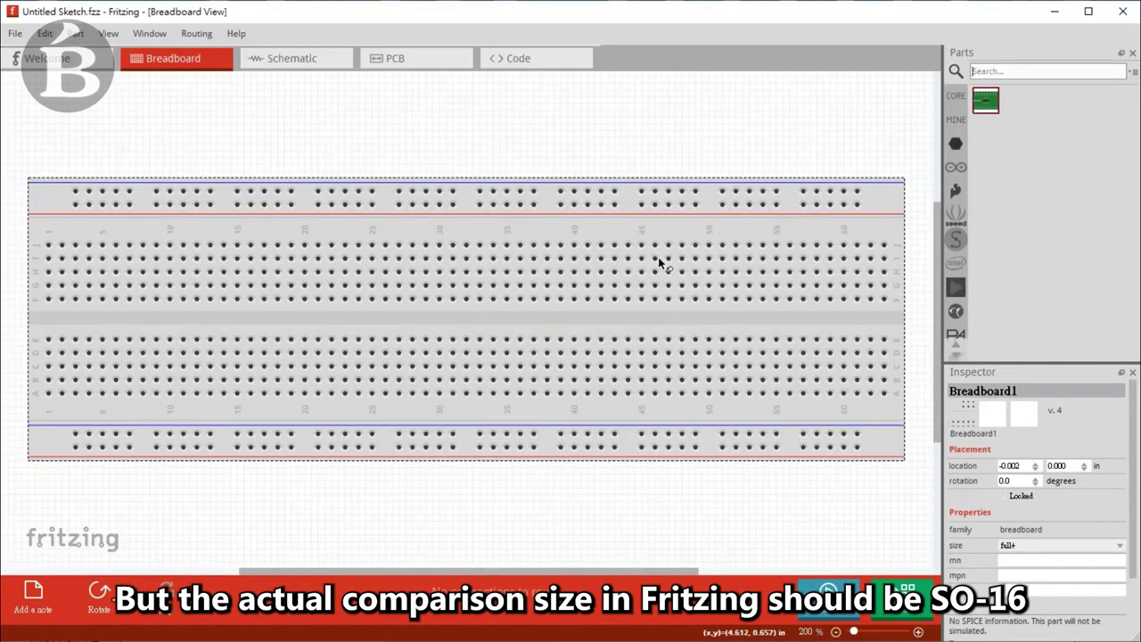
# Place a generic SO-16 IC found by searching 'so-16' on the breadboard, labelled CH340C
pyautogui.click(979, 73)
pyautogui.write('so-16')
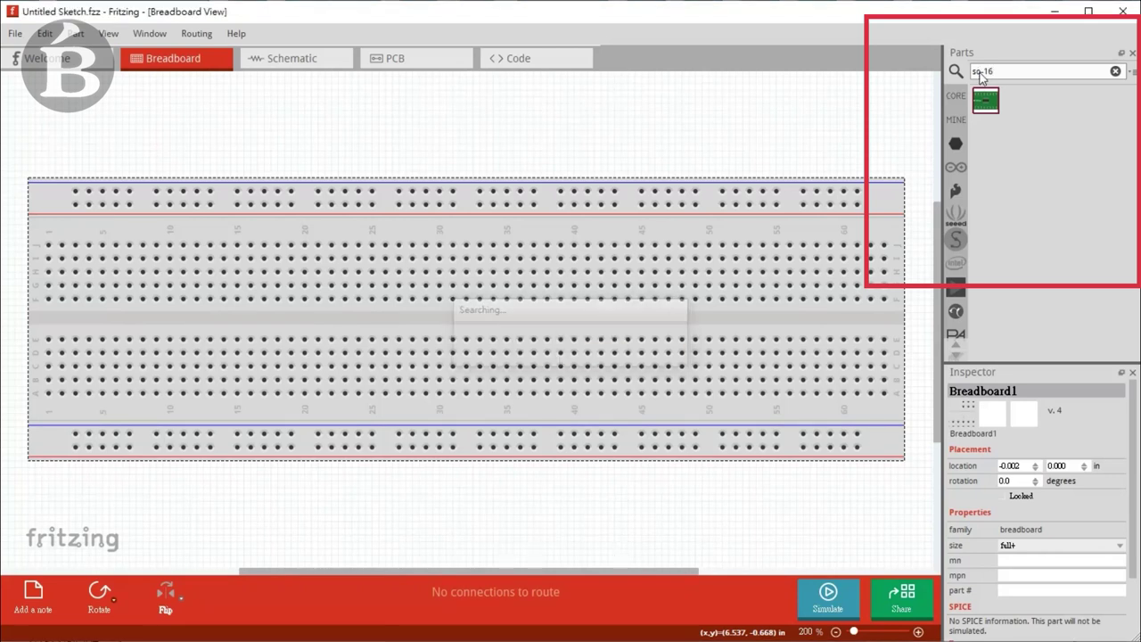
pyautogui.click(986, 103)
pyautogui.moveTo(988, 105); pyautogui.dragTo(361, 323)
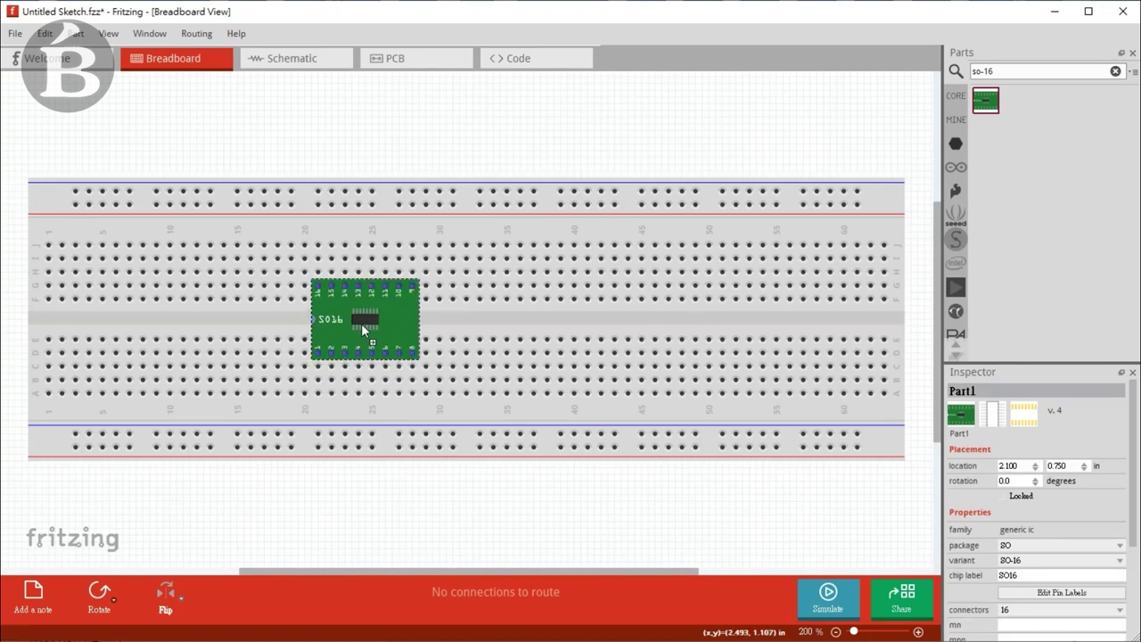
pyautogui.doubleClick(1011, 575)
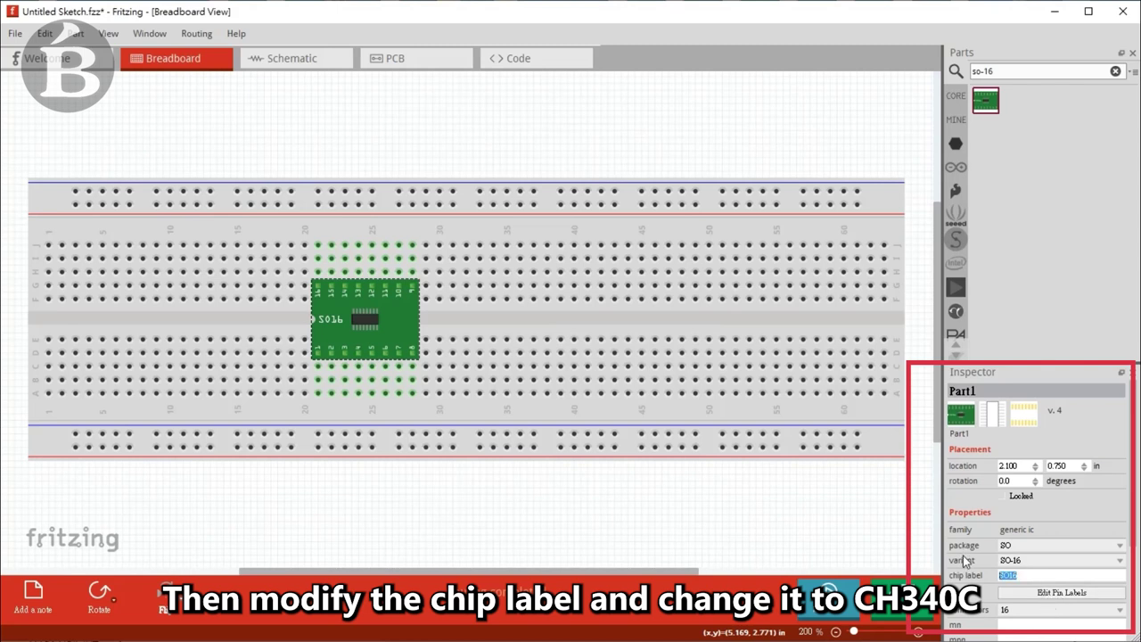
pyautogui.write('CH340C')
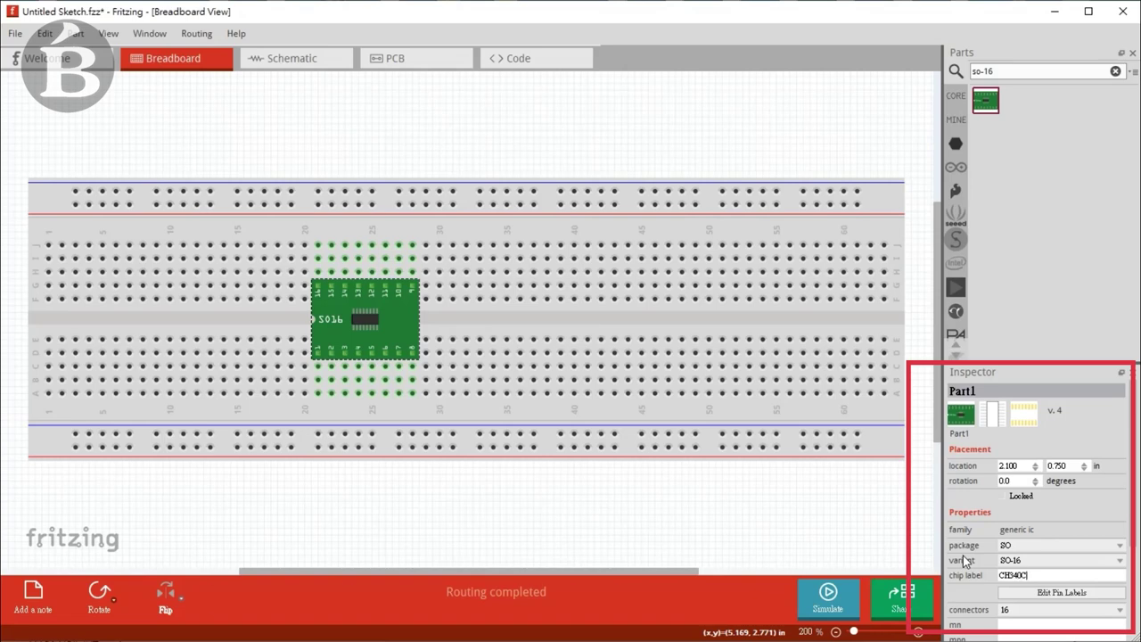
# Open the pin label editor and arrange the CH340 datasheet window beside it
pyautogui.click(1034, 594)
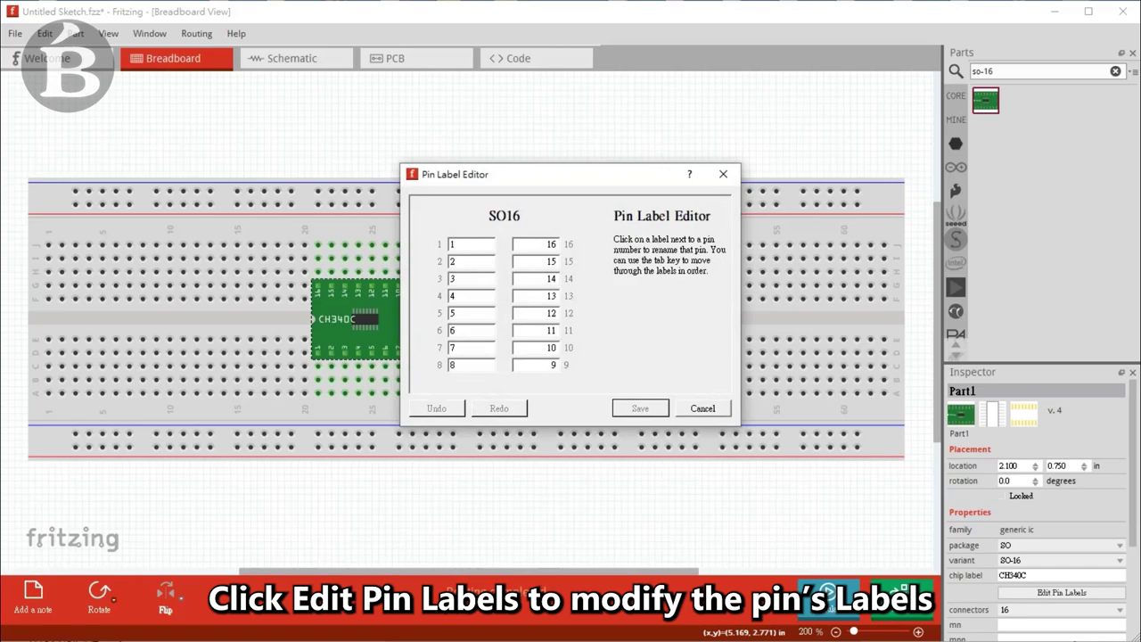
pyautogui.hotkey('alt', 'Tab')
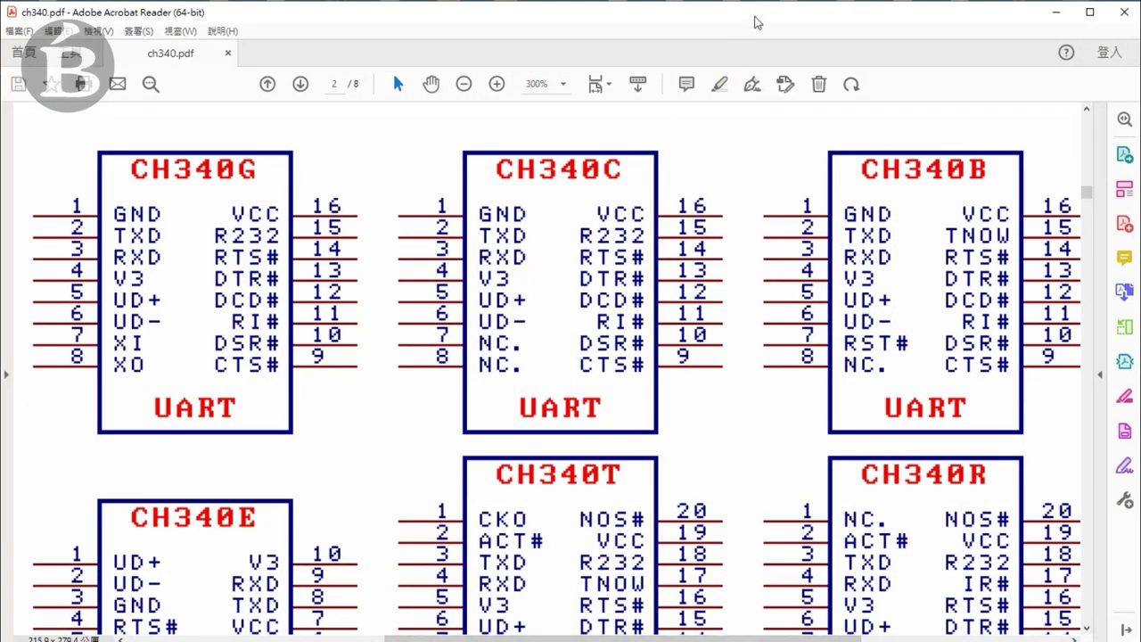
pyautogui.moveTo(756, 21); pyautogui.dragTo(216, 2)
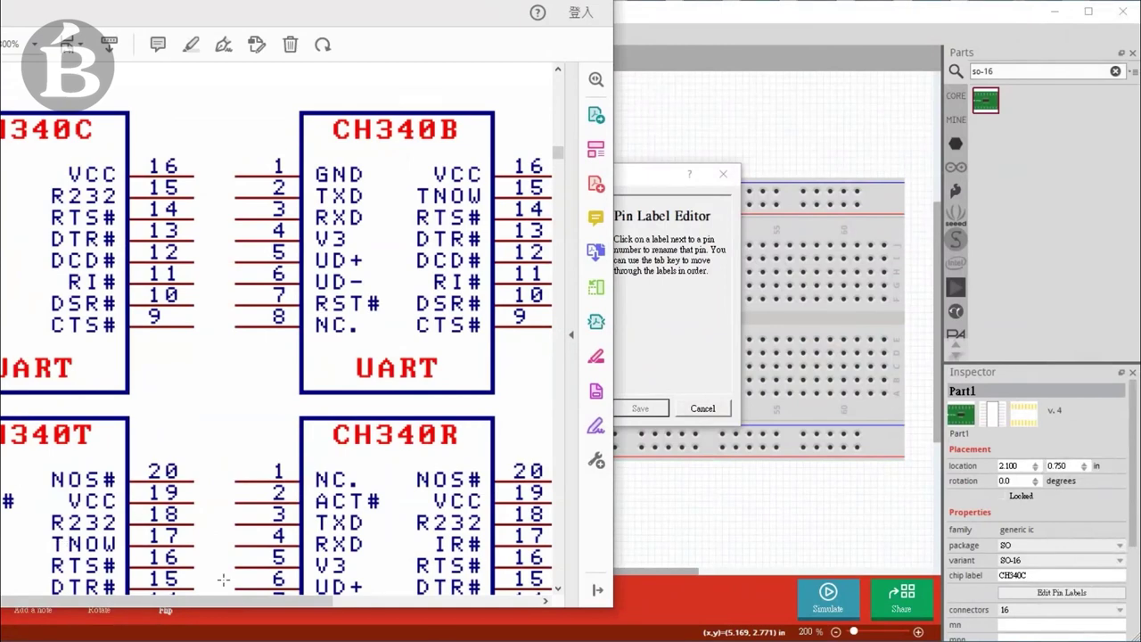
pyautogui.moveTo(251, 597); pyautogui.dragTo(119, 620)
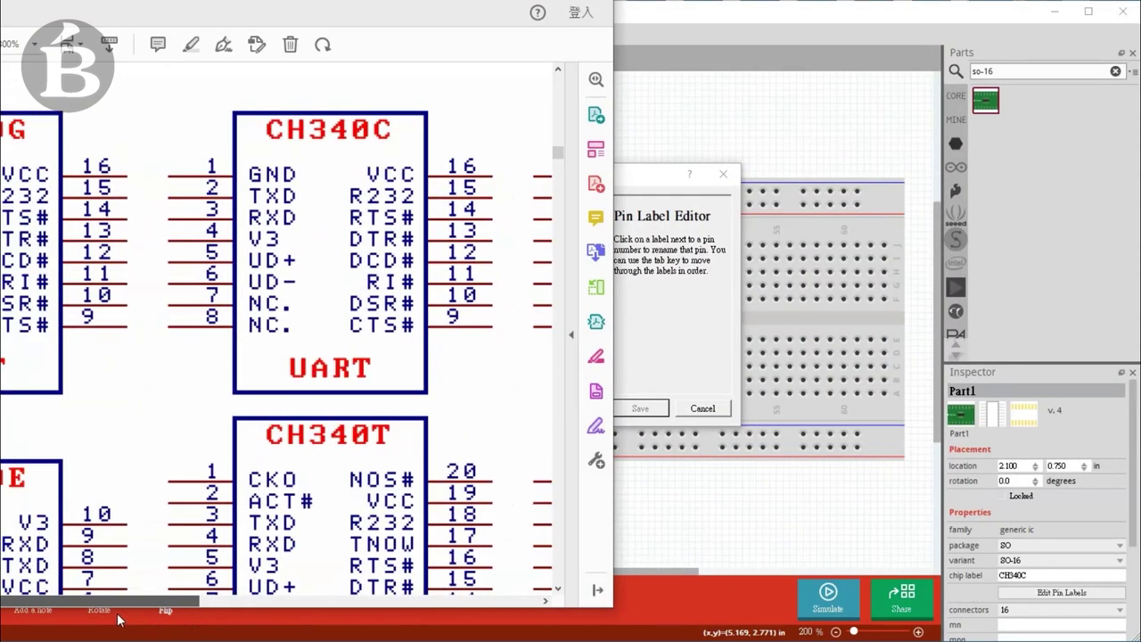
pyautogui.moveTo(459, 0); pyautogui.dragTo(286, 41)
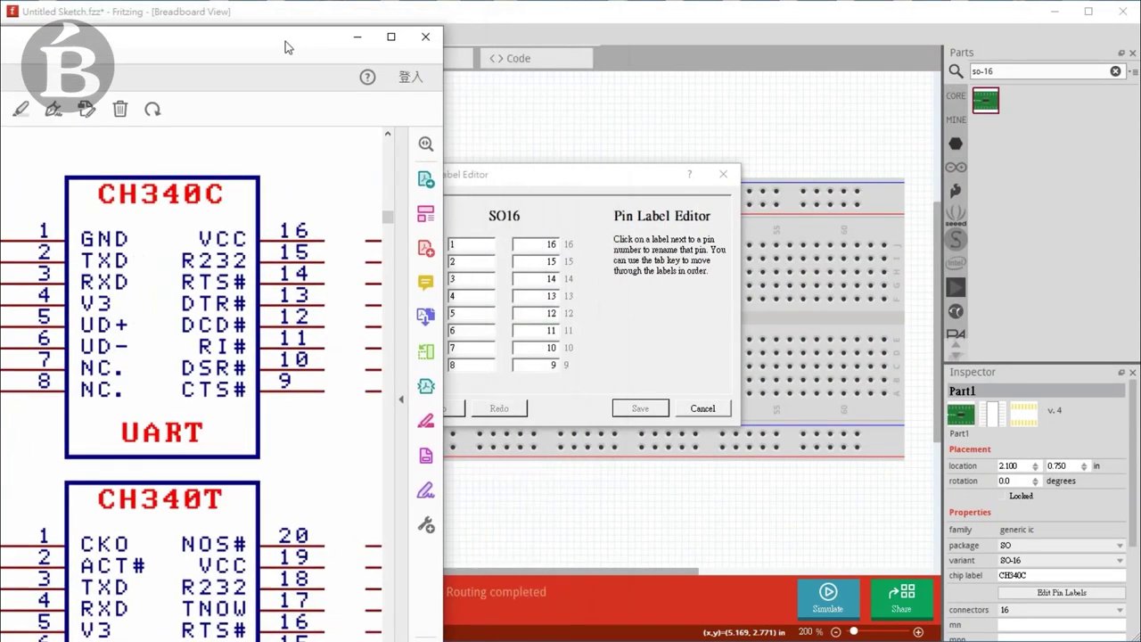
# Rename pins 1–16 from GND to VCC following the CH340C datasheet and save
pyautogui.click(488, 251)
pyautogui.press('BackSpace')
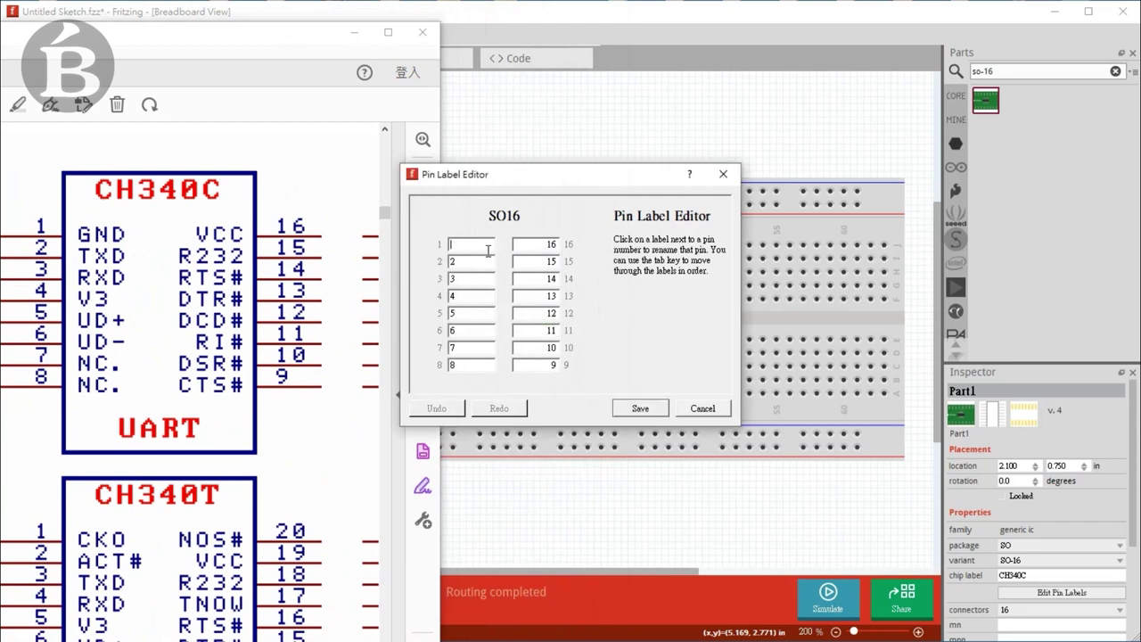
pyautogui.write('GND')
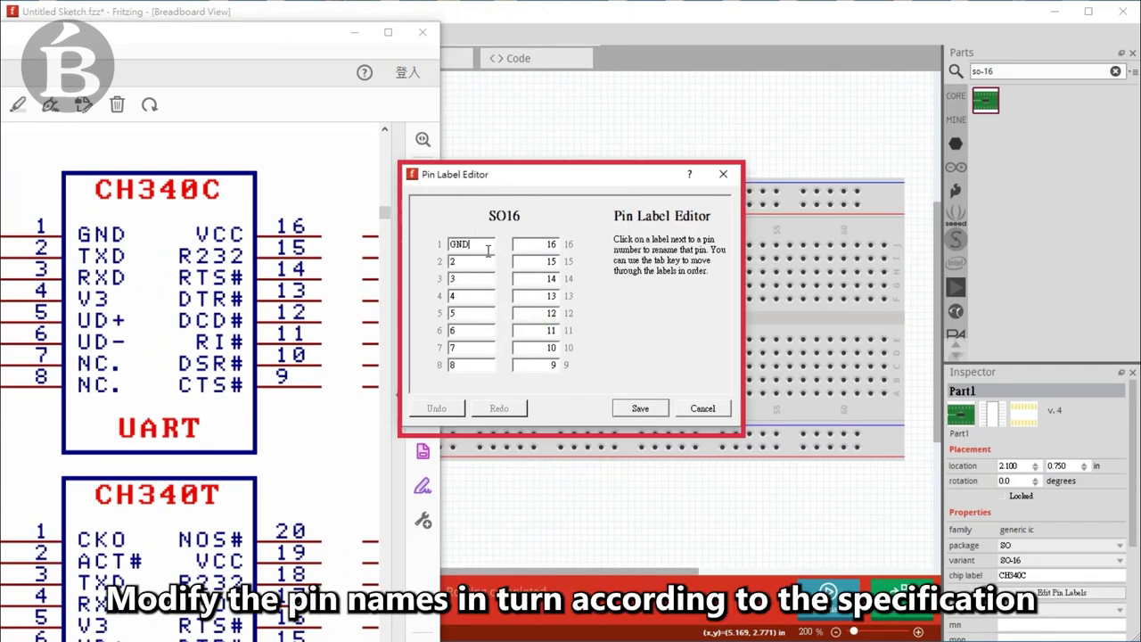
pyautogui.press('Tab')
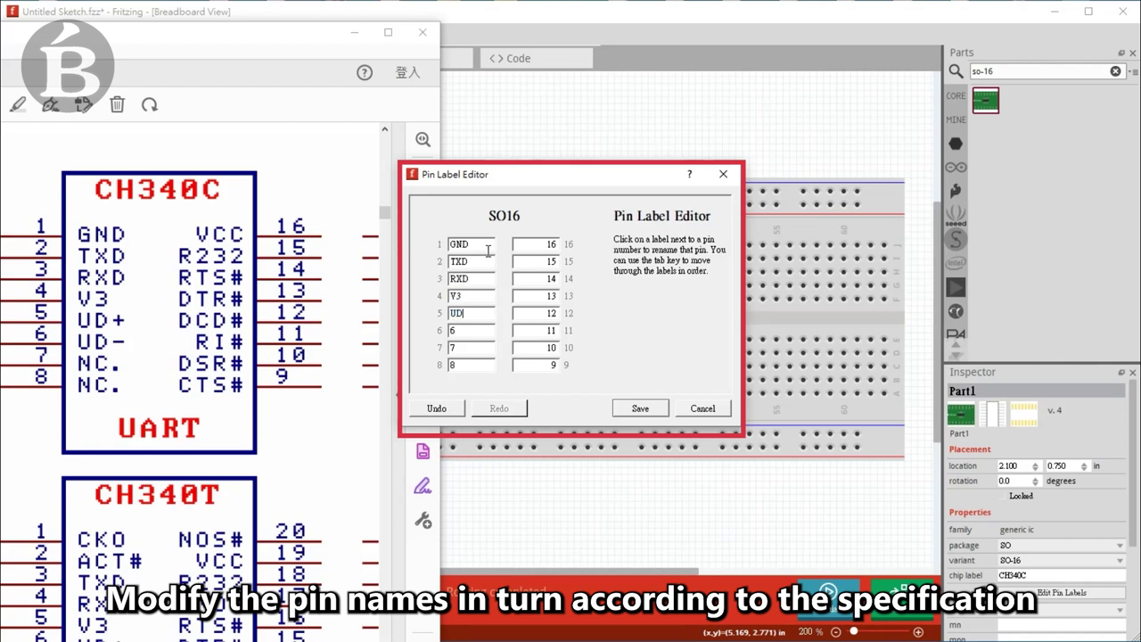
pyautogui.write('UD-')
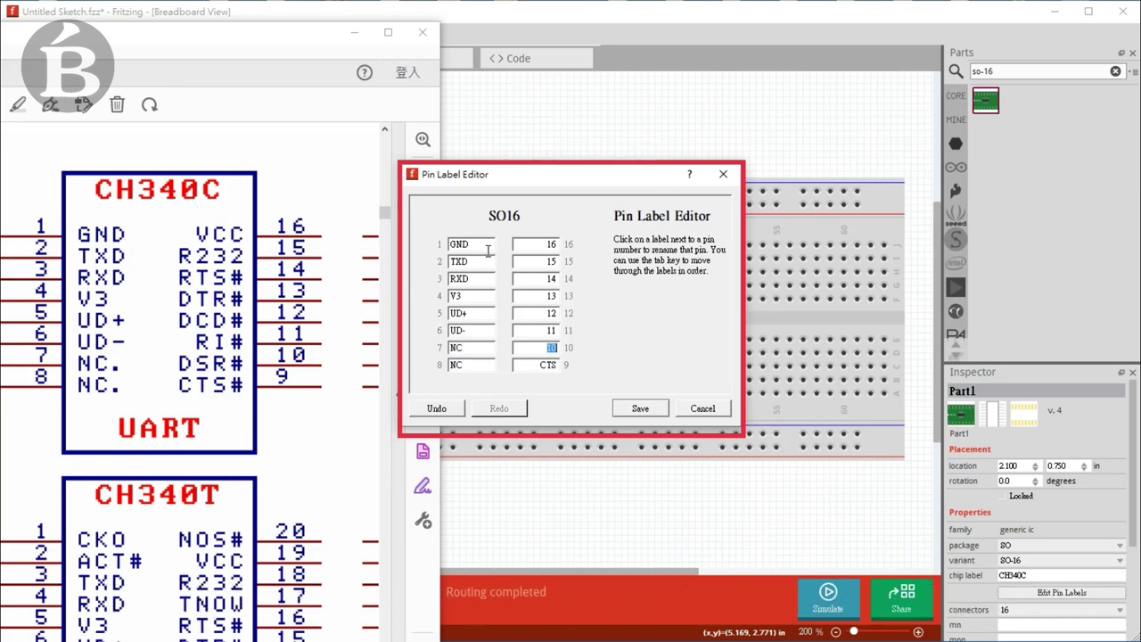
pyautogui.write('DSRRI')
pyautogui.write('DCD')
pyautogui.write('RTS')
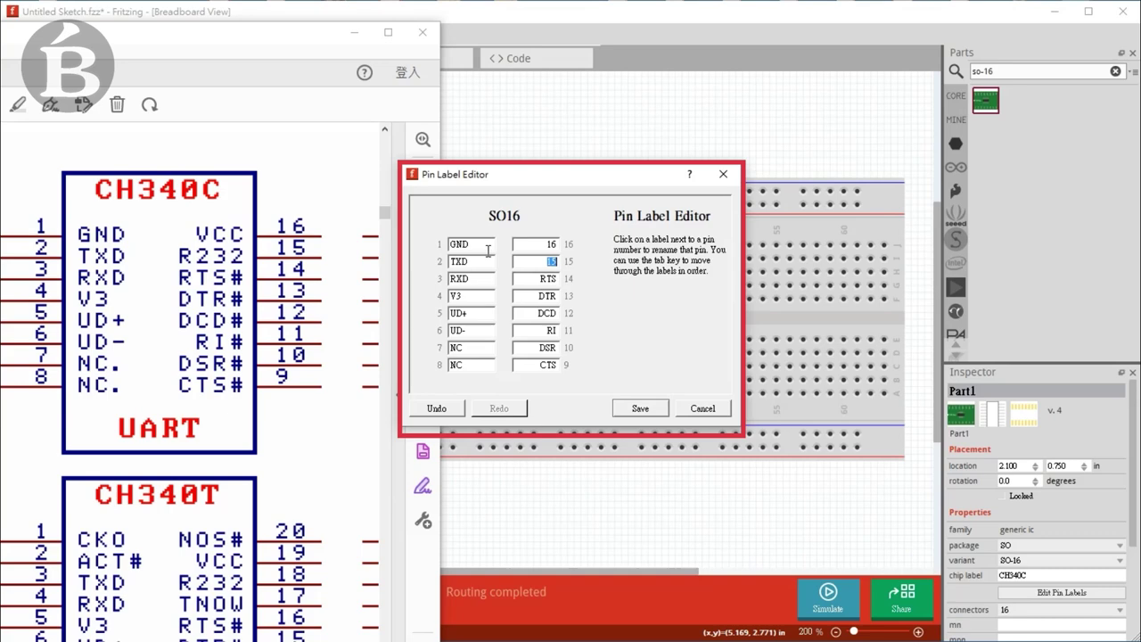
pyautogui.write('R232')
pyautogui.press('Tab')
pyautogui.write('VCC')
pyautogui.click(645, 410)
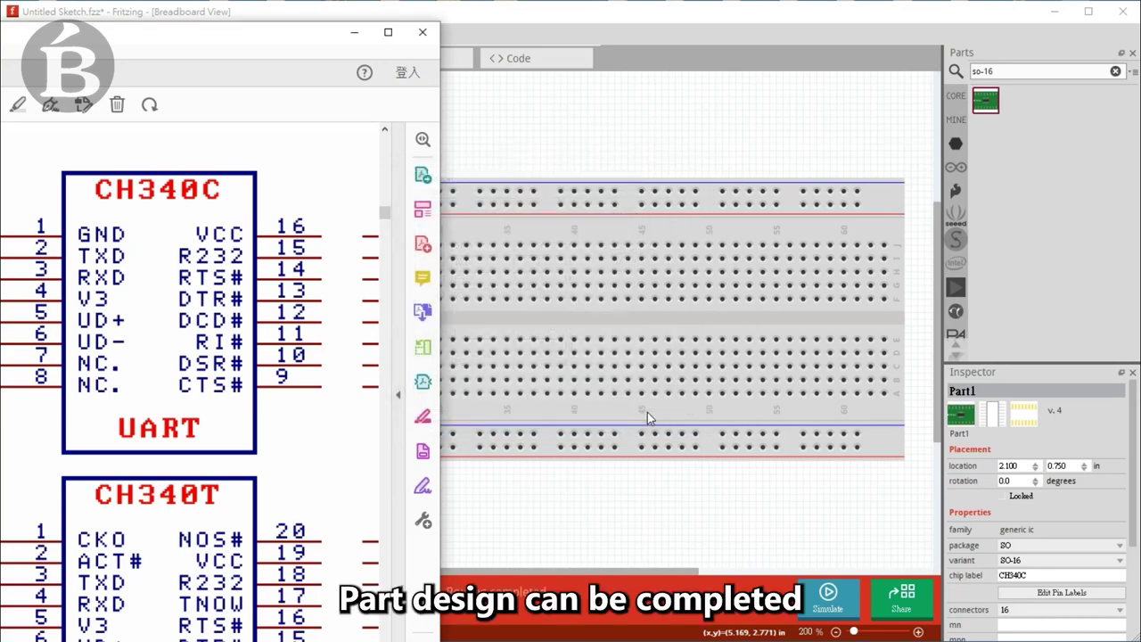
# Check the CH340C part in the schematic view
pyautogui.click(514, 167)
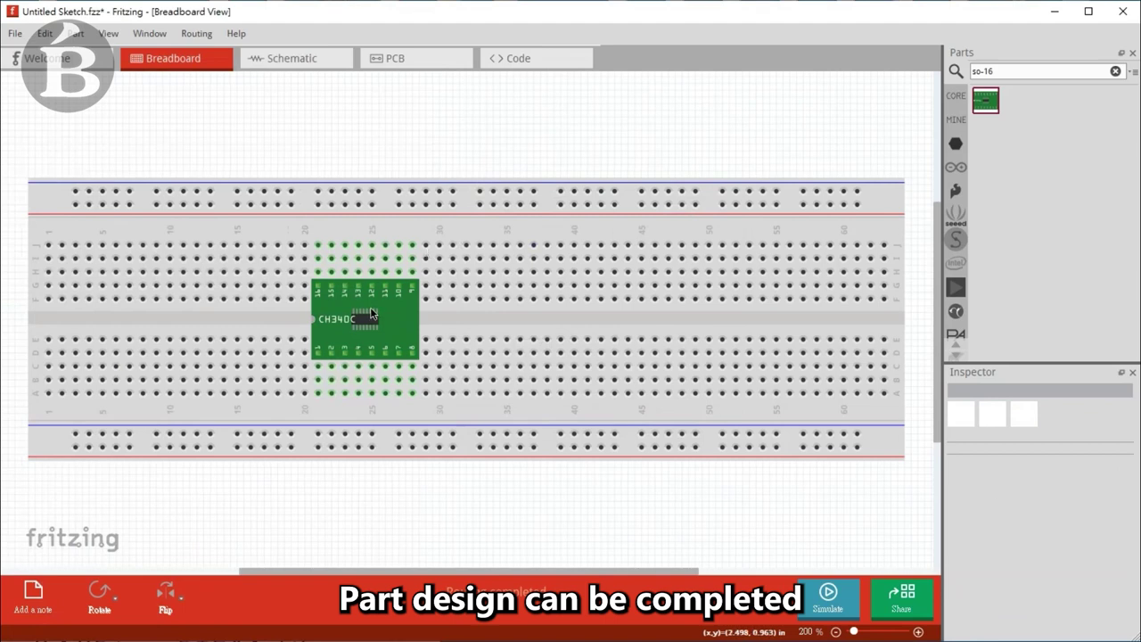
pyautogui.keyDown('ctrl'); pyautogui.scroll(5, 323, 320); pyautogui.keyUp('ctrl')
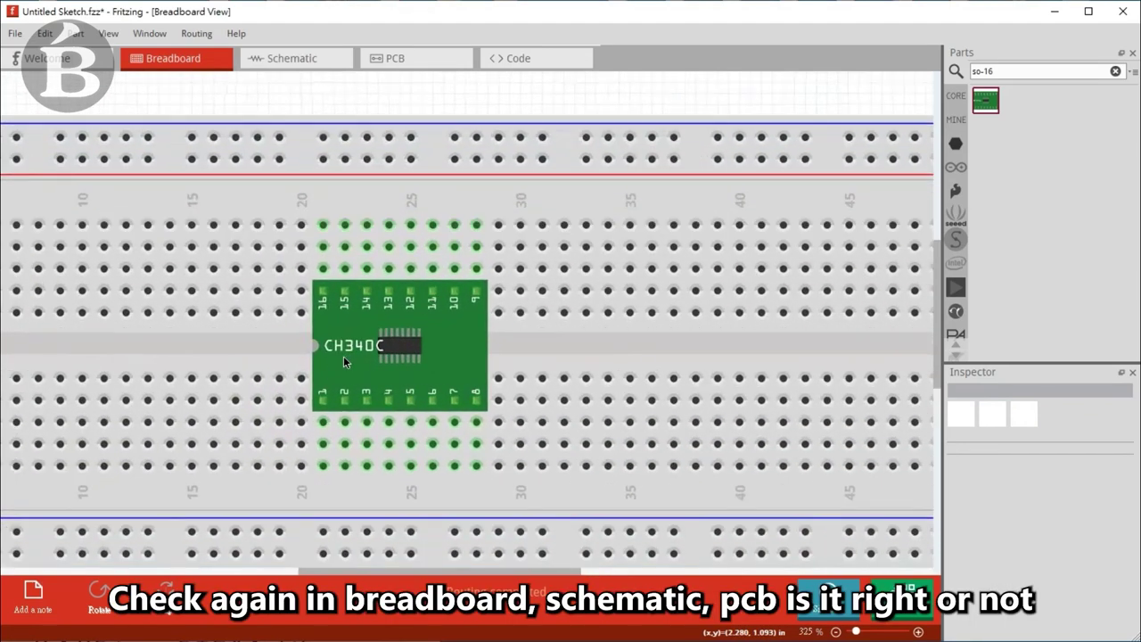
pyautogui.click(276, 58)
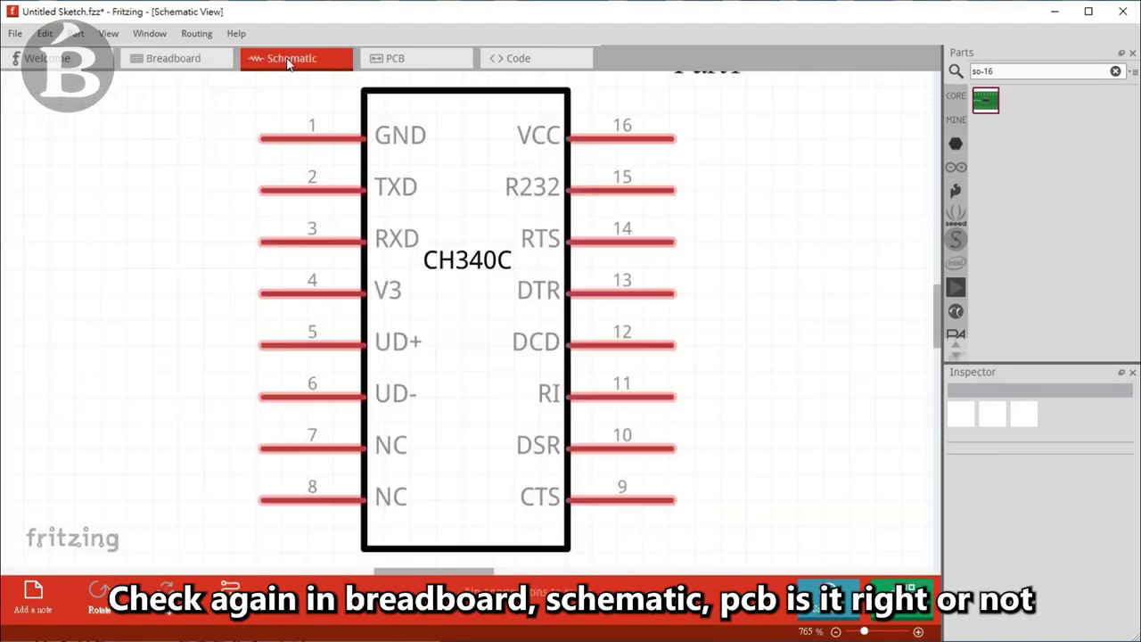
pyautogui.click(374, 249)
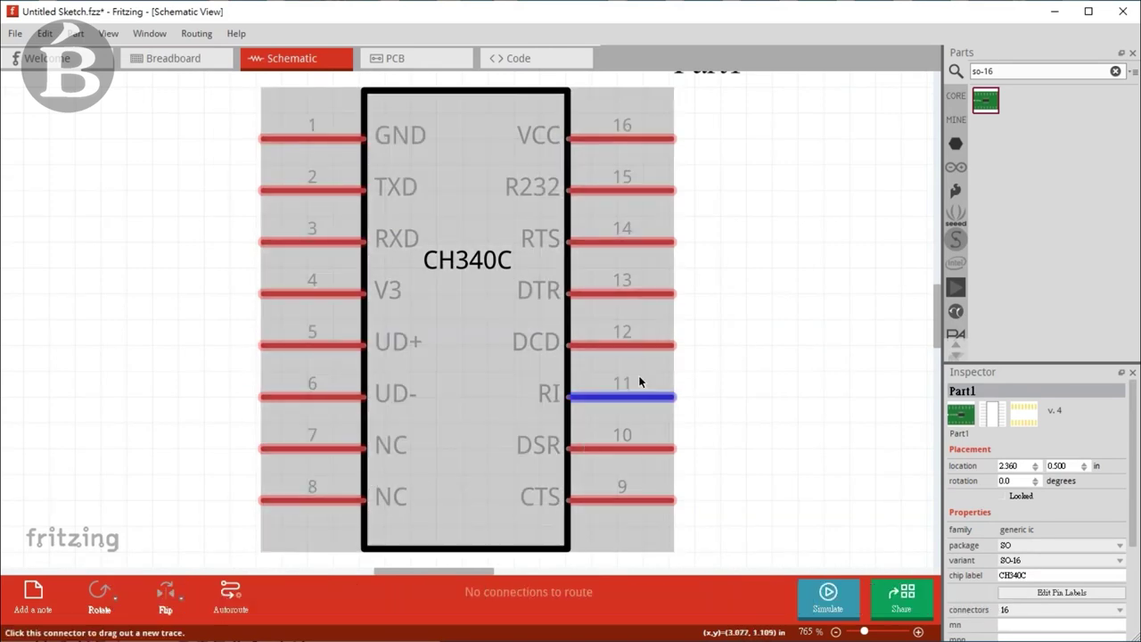
# Move the CH340C PCB footprint toward the board centre, then return to breadboard view
pyautogui.click(404, 65)
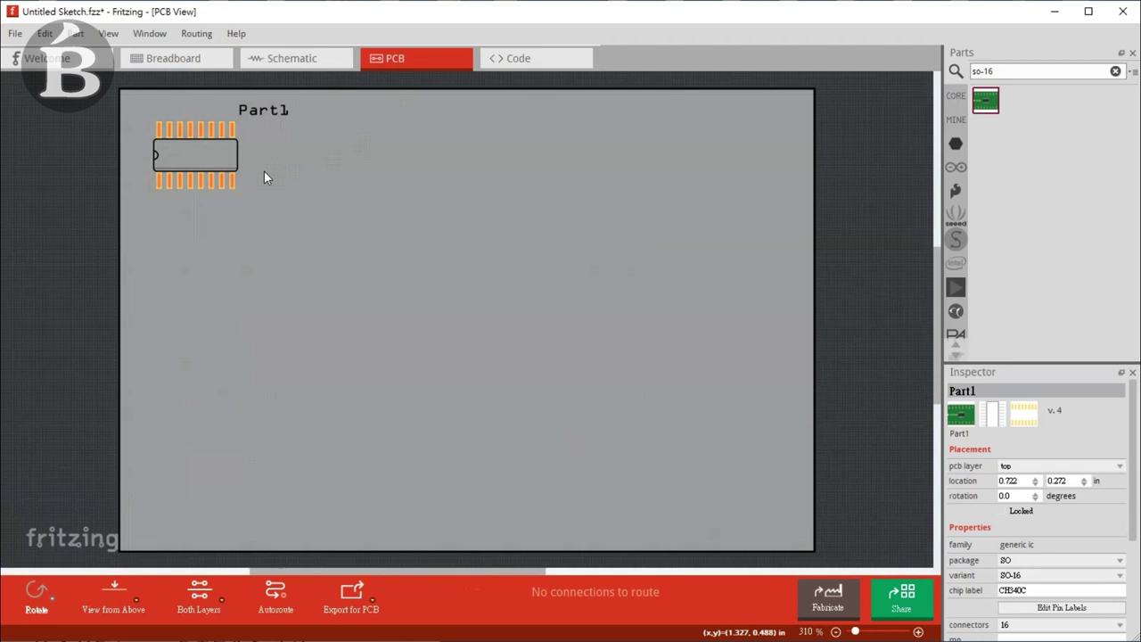
pyautogui.moveTo(197, 151); pyautogui.dragTo(433, 274)
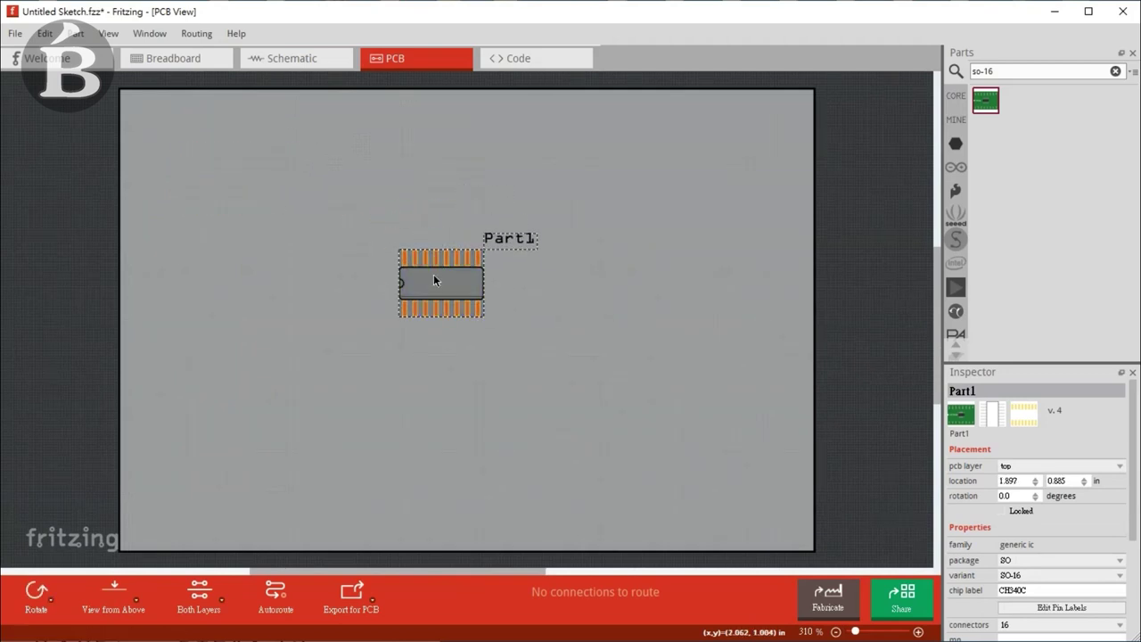
pyautogui.scroll(3, 433, 274)
pyautogui.scroll(2, 433, 298)
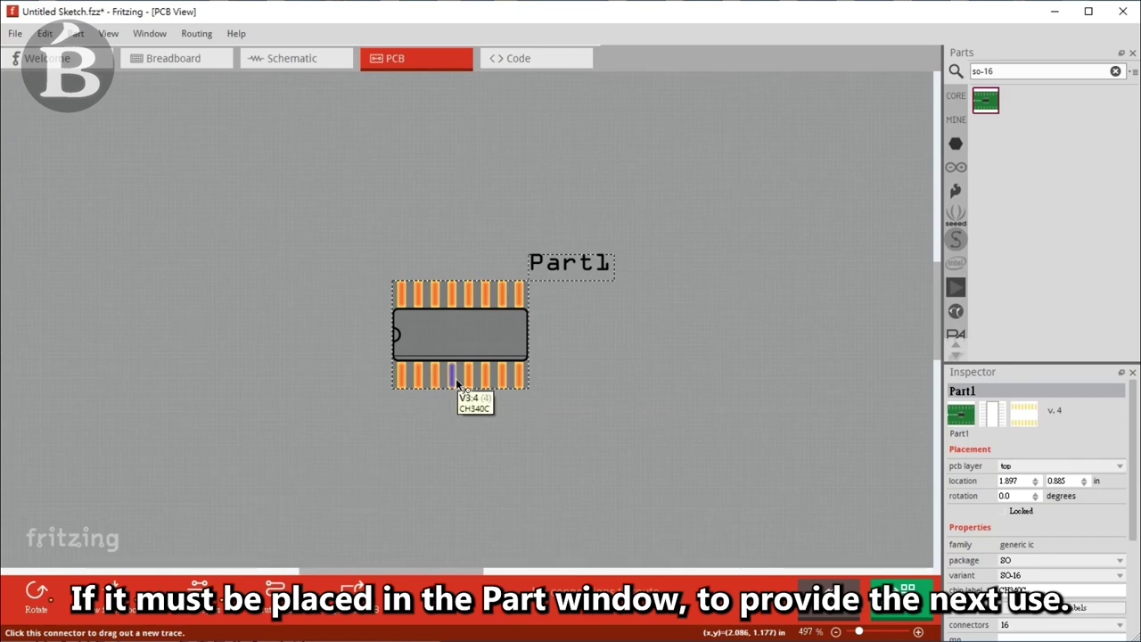
pyautogui.click(196, 64)
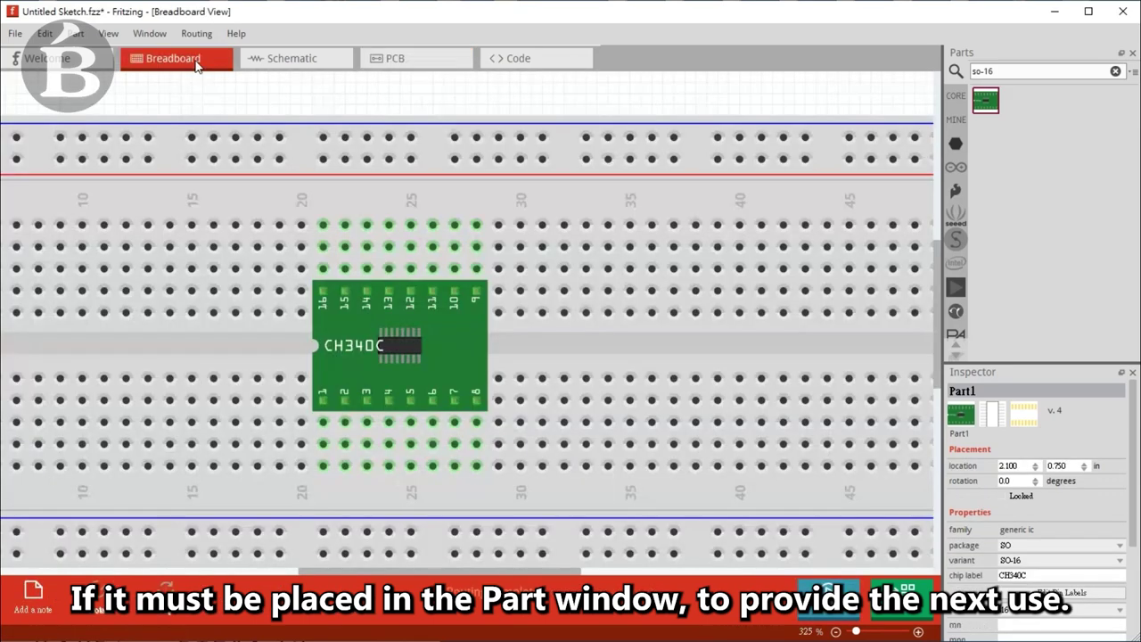
# Open the CH340C chip in the parts editor and save it as a new part with prefix CH340C
pyautogui.rightClick(412, 337)
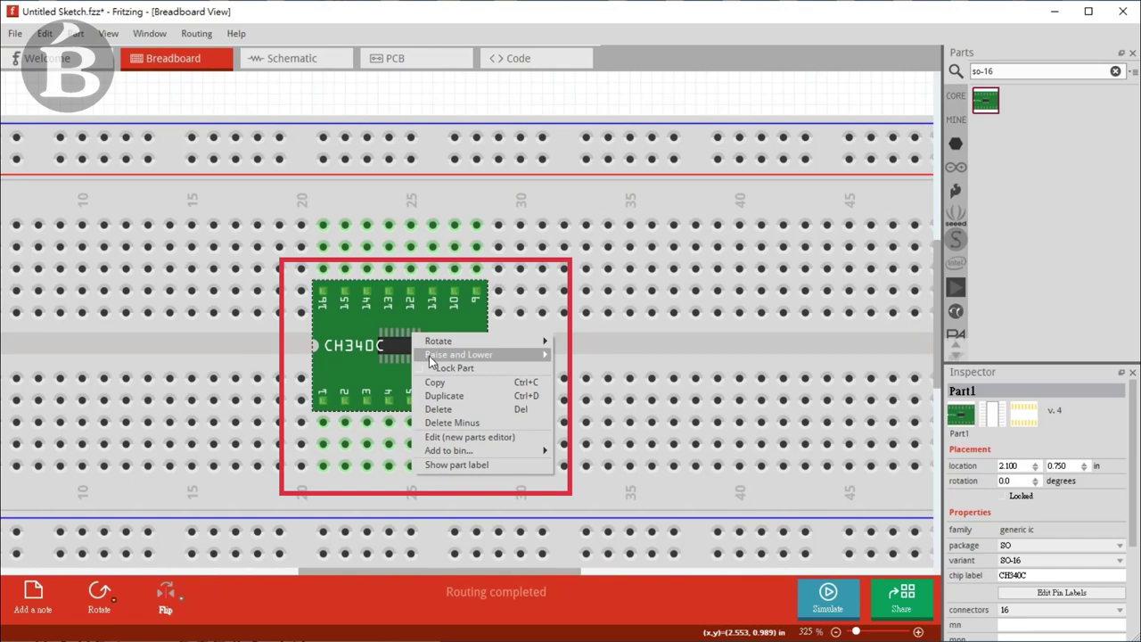
pyautogui.click(481, 440)
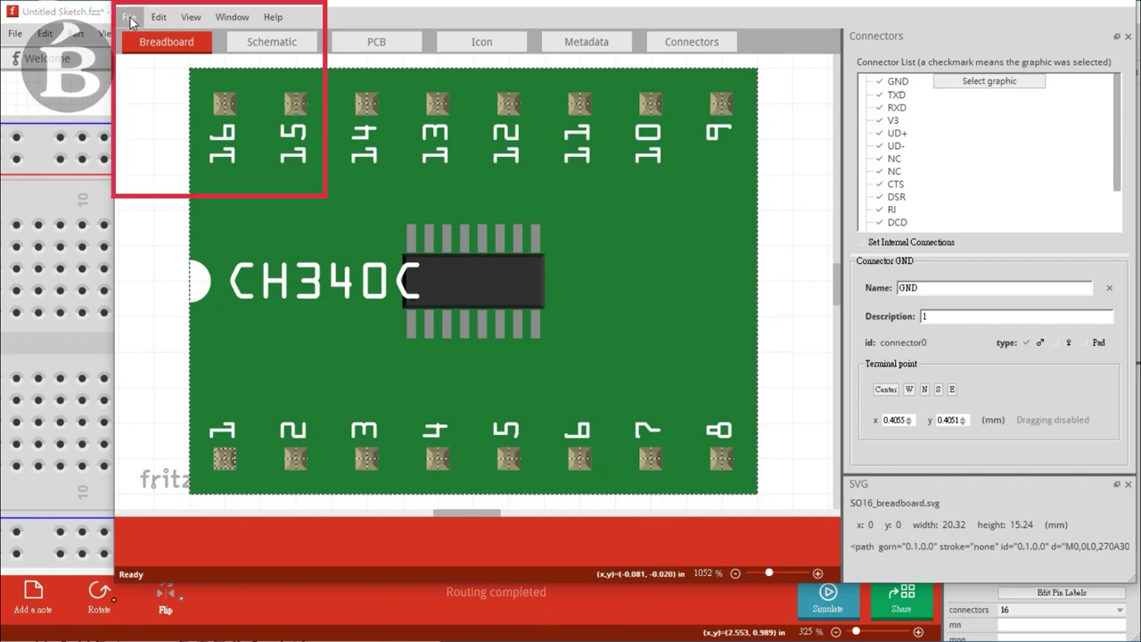
pyautogui.click(129, 18)
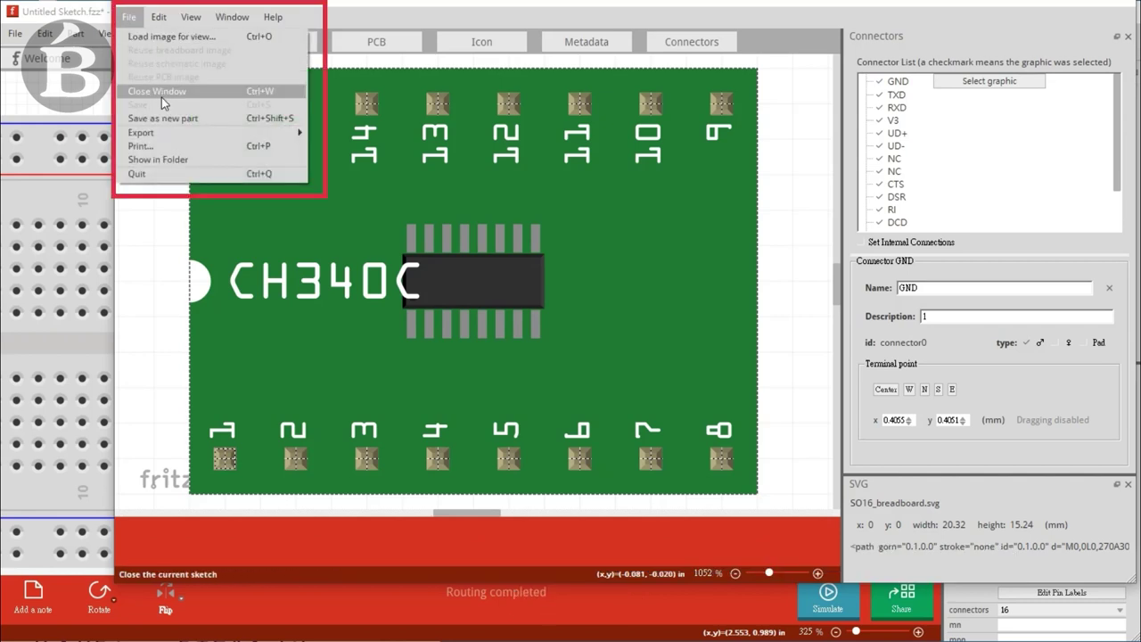
pyautogui.click(162, 126)
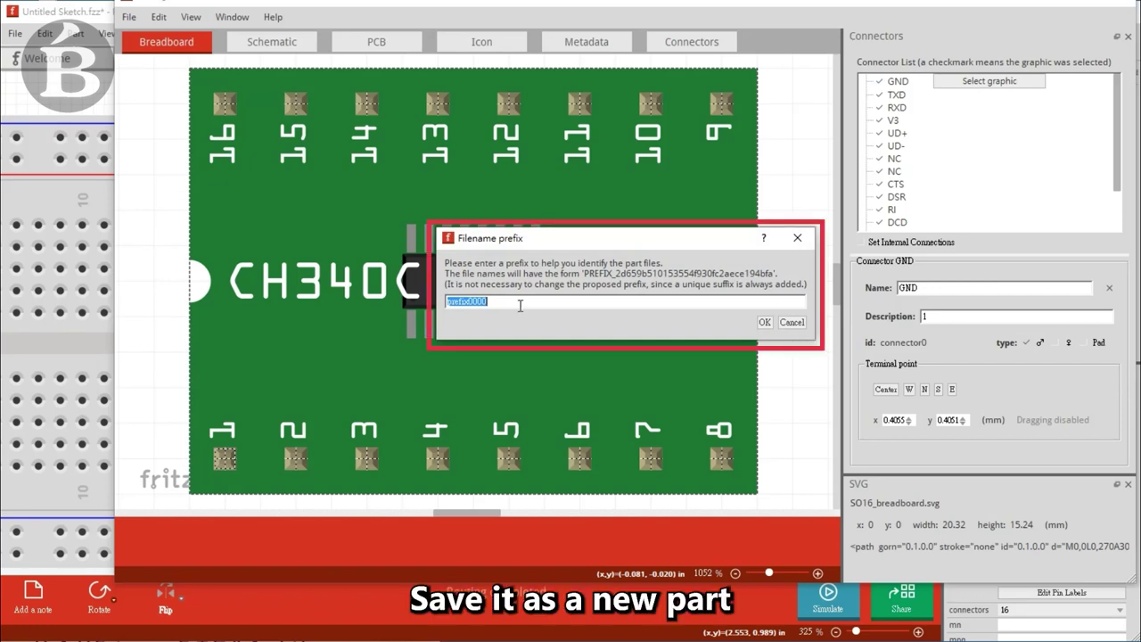
pyautogui.write('CH340C')
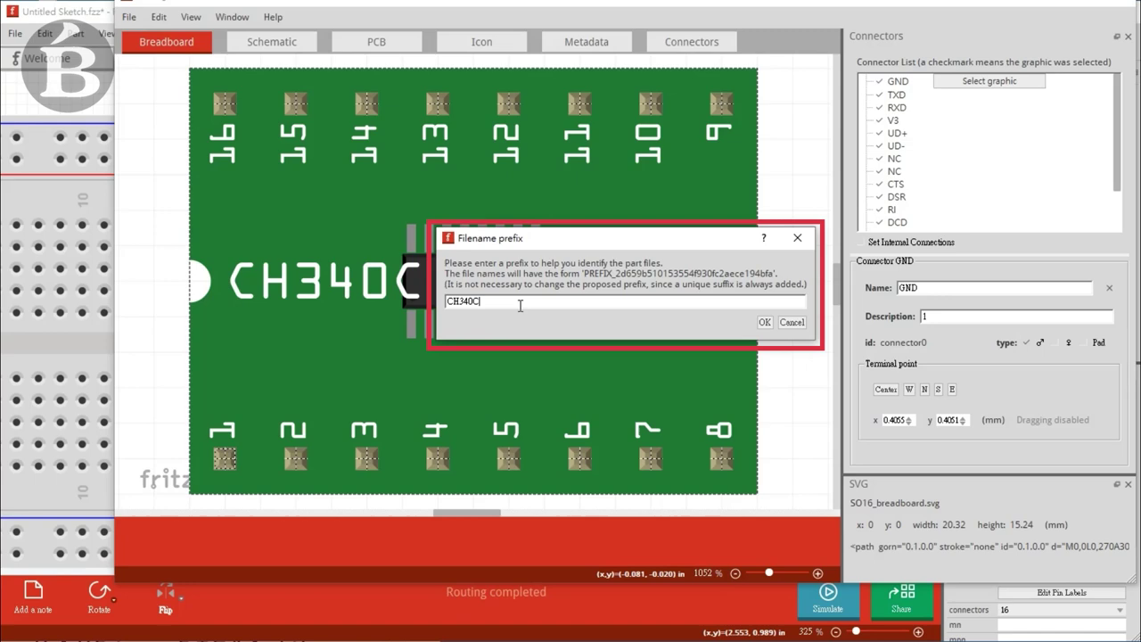
pyautogui.click(763, 323)
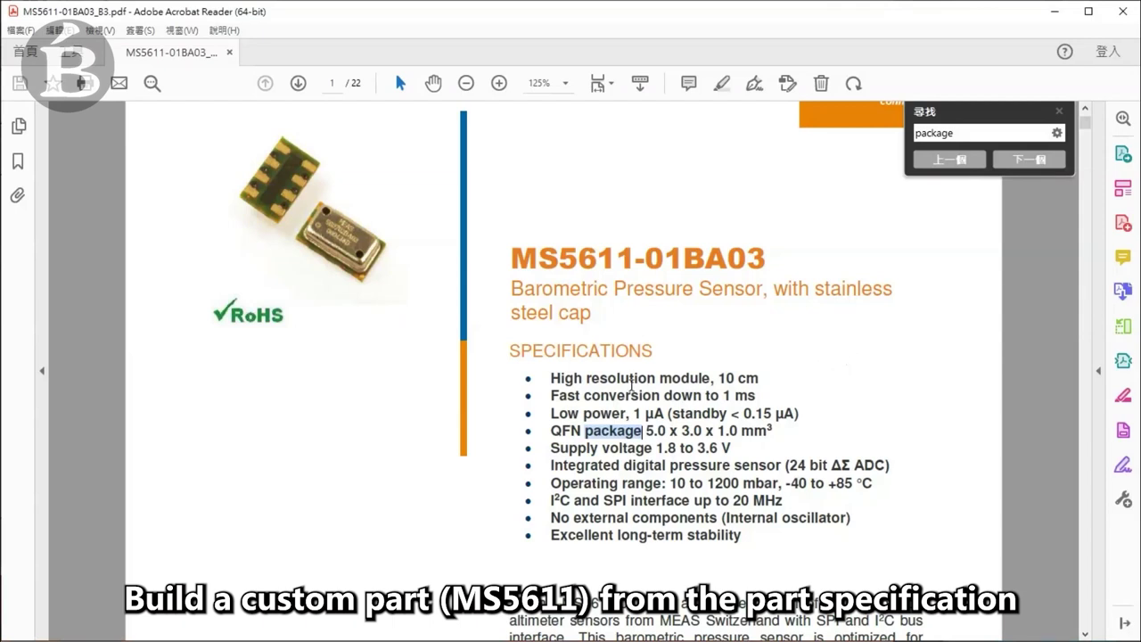
# Mark the MS5611-01BA03 part number and QFN package line, then find the package outline on page 15
pyautogui.moveTo(515, 263); pyautogui.dragTo(762, 256)
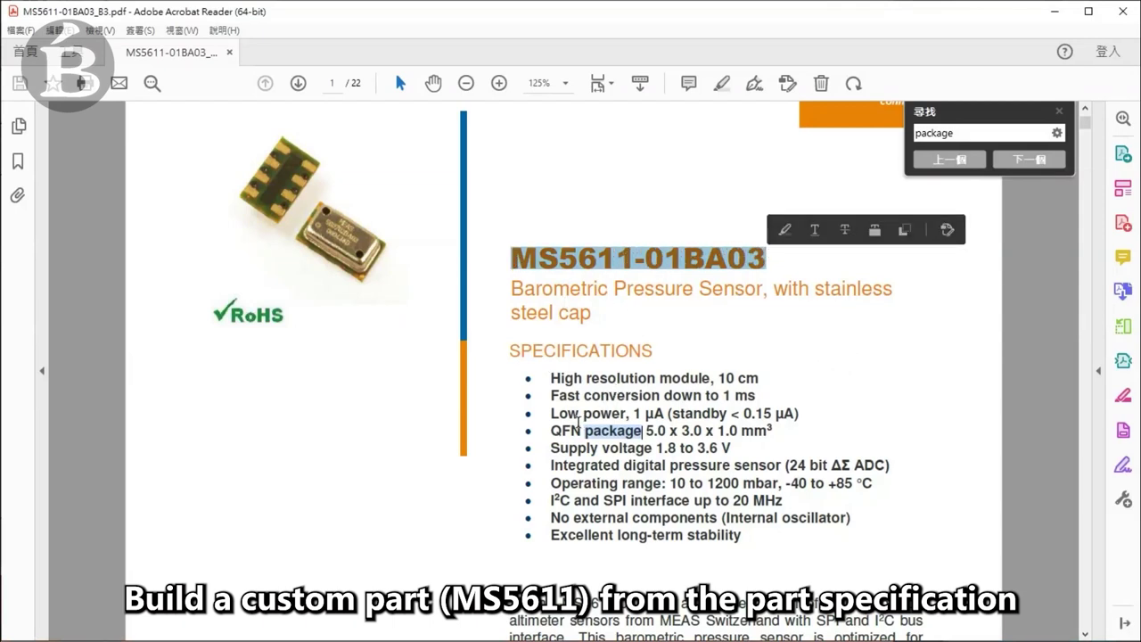
pyautogui.moveTo(549, 430); pyautogui.dragTo(772, 431)
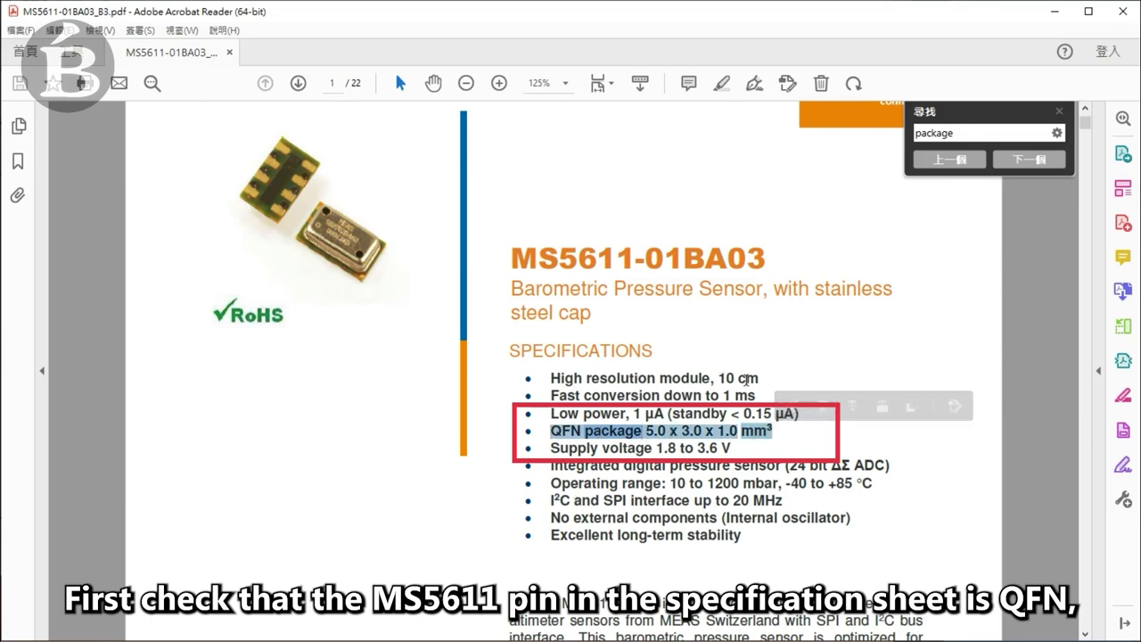
pyautogui.click(1029, 158)
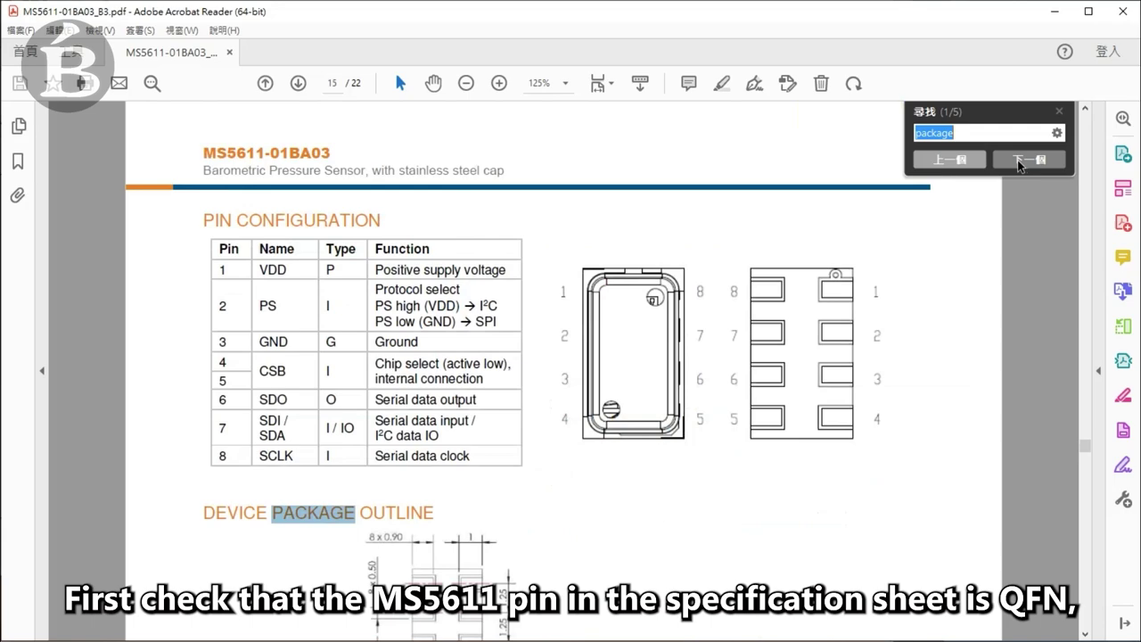
pyautogui.scroll(-5, 730, 323)
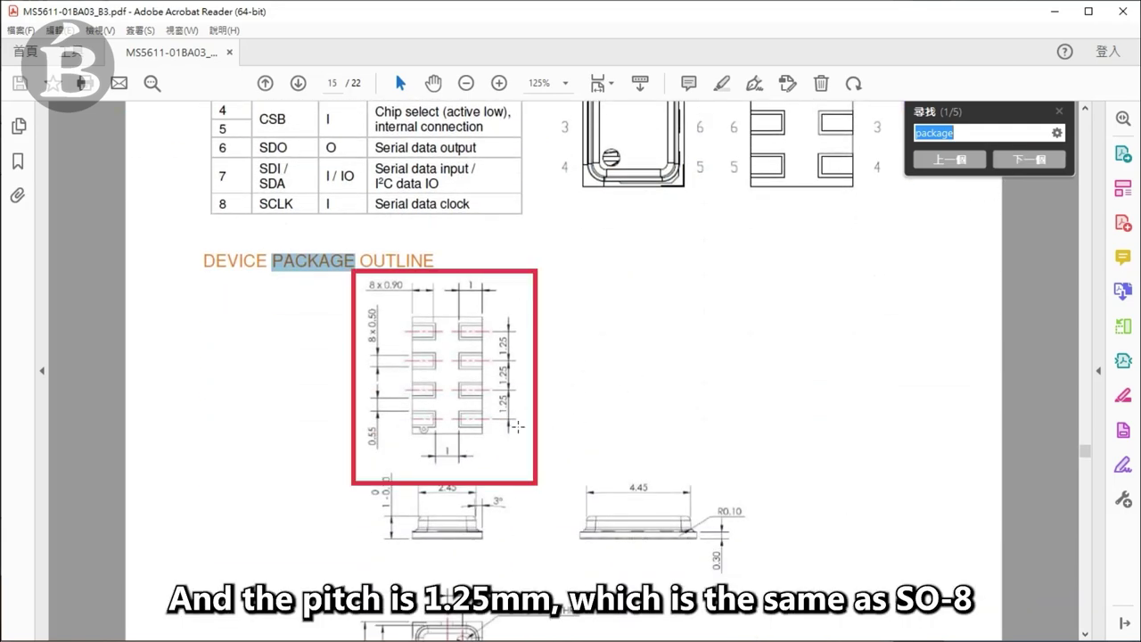
pyautogui.scroll(5, 565, 311)
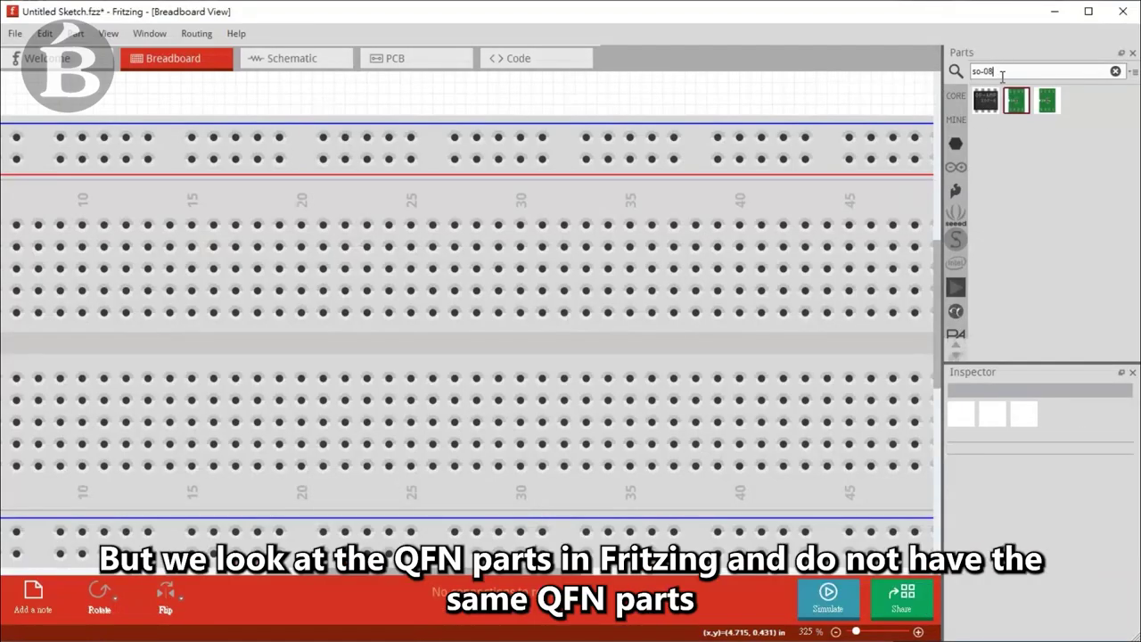
# Change the parts search to so-08 and place the SO08 generic IC on the breadboard
pyautogui.press('BackSpace')
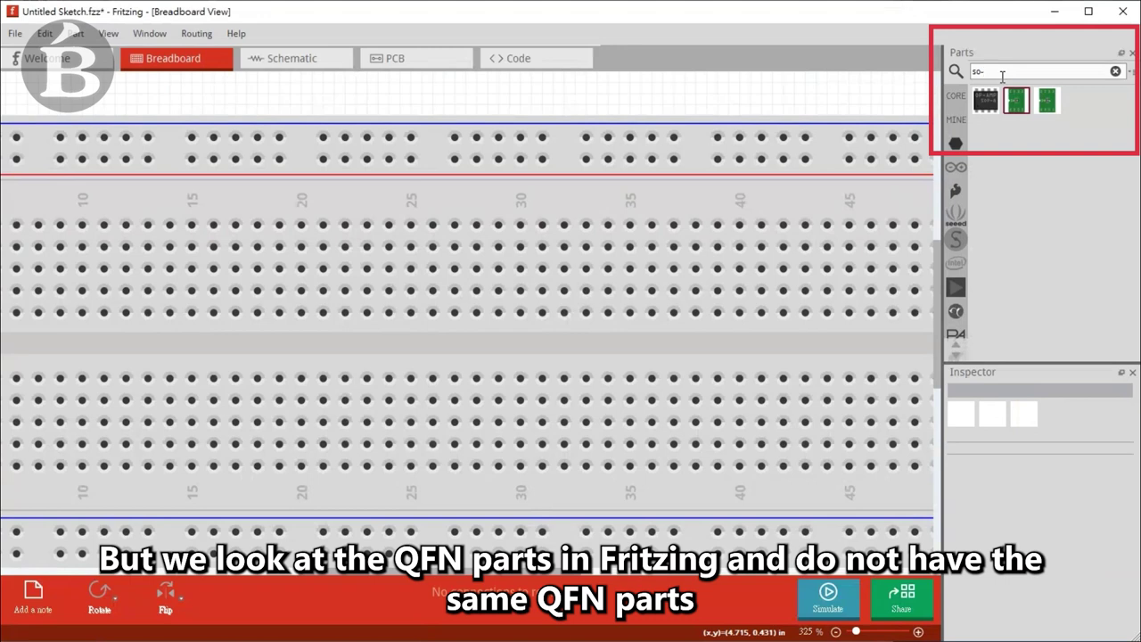
pyautogui.write('8')
pyautogui.click(1049, 103)
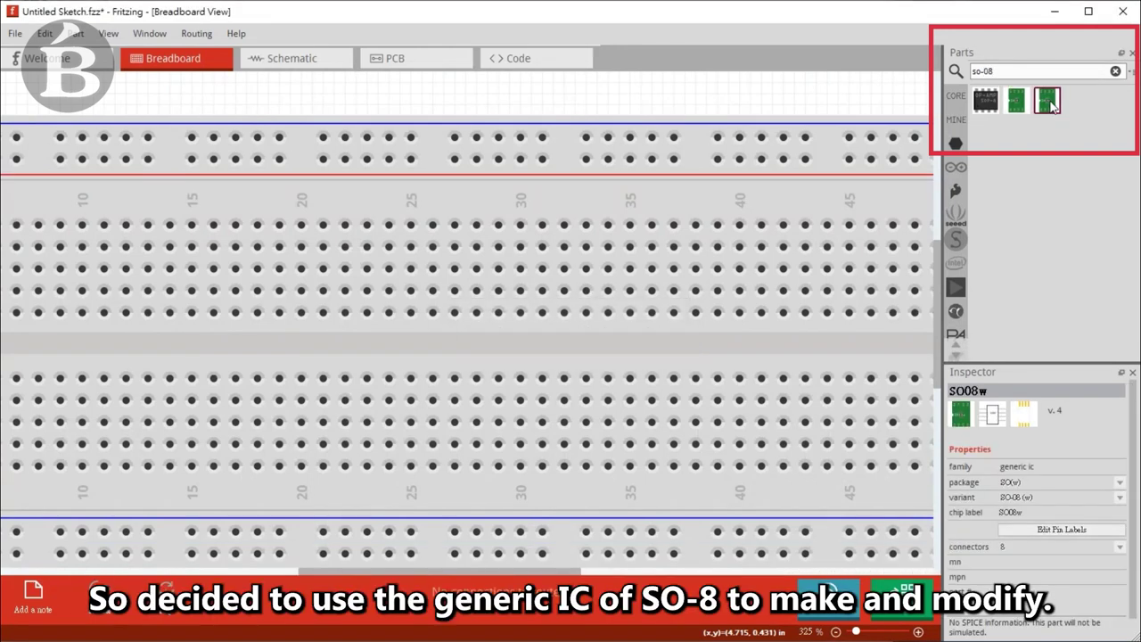
pyautogui.moveTo(1017, 104); pyautogui.dragTo(439, 349)
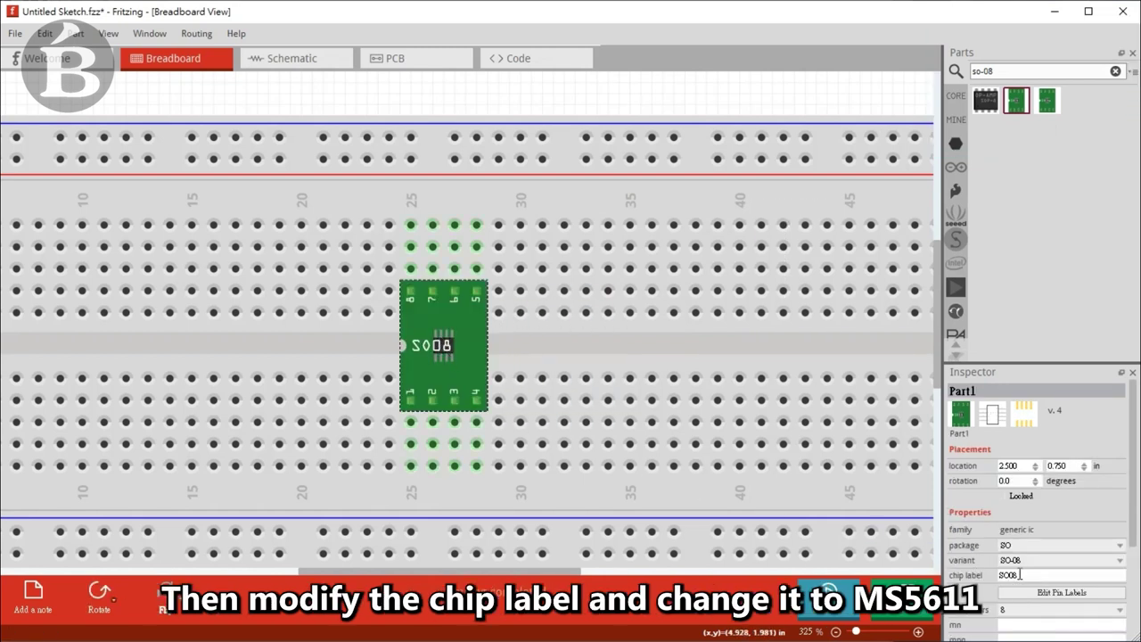
# Set the chip label to MS5611 in the Inspector
pyautogui.moveTo(1030, 574); pyautogui.dragTo(915, 563)
pyautogui.write('MS5')
pyautogui.write('611')
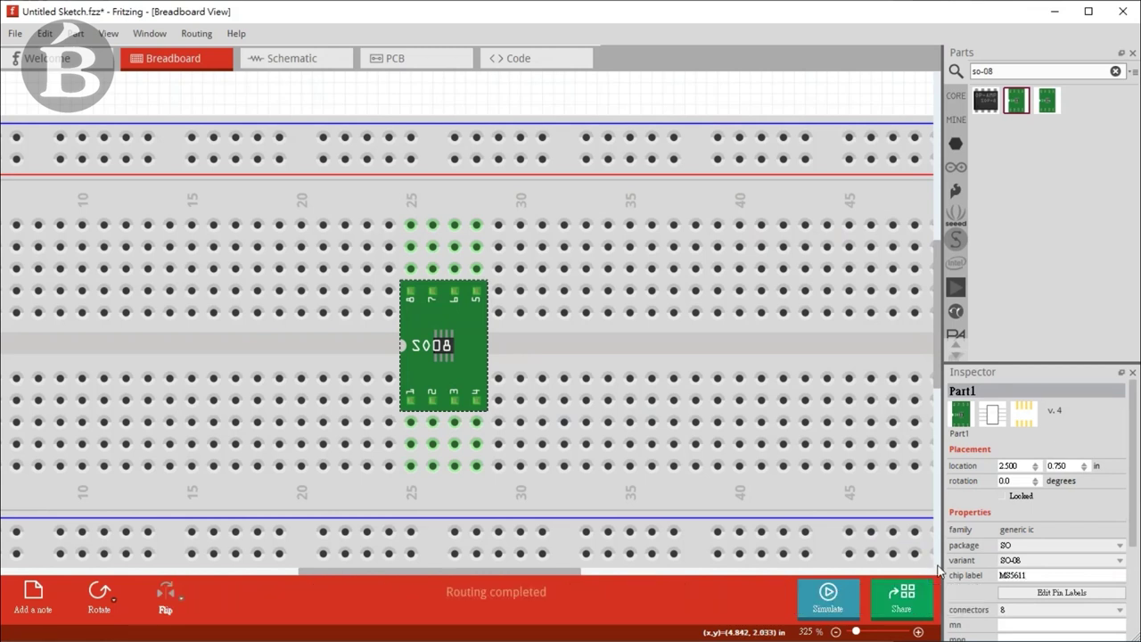
pyautogui.press('Return')
pyautogui.scroll(-1, 956, 568)
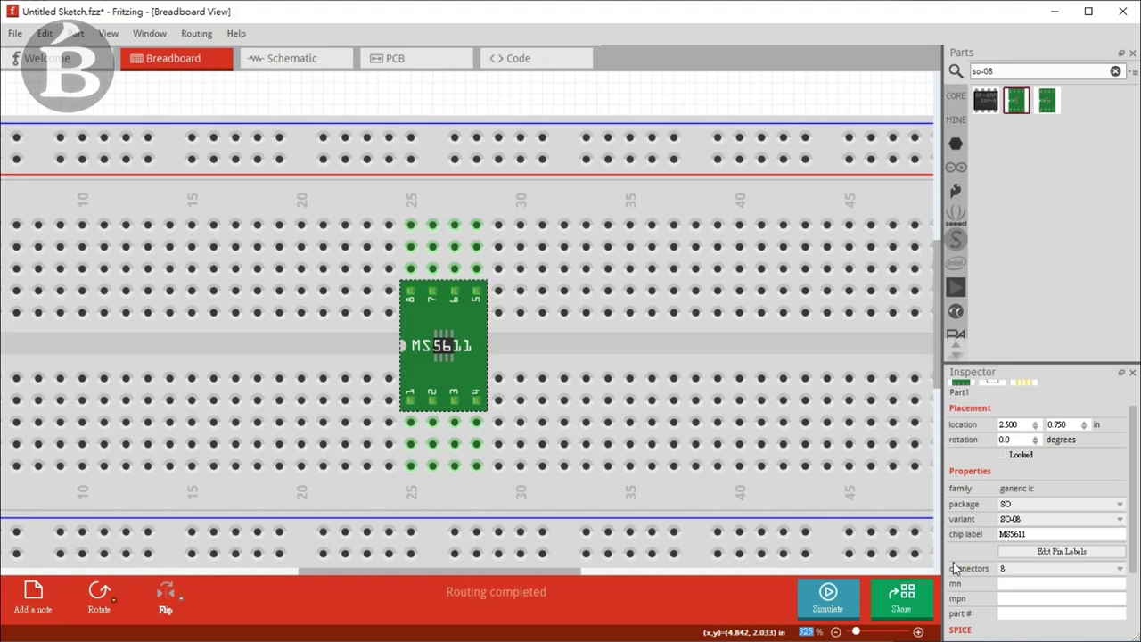
# Label pins 1–8 VDD, PS, GND, CSB, CSB, SDO, SDA, SCLK in the Pin Label Editor and save
pyautogui.click(1061, 553)
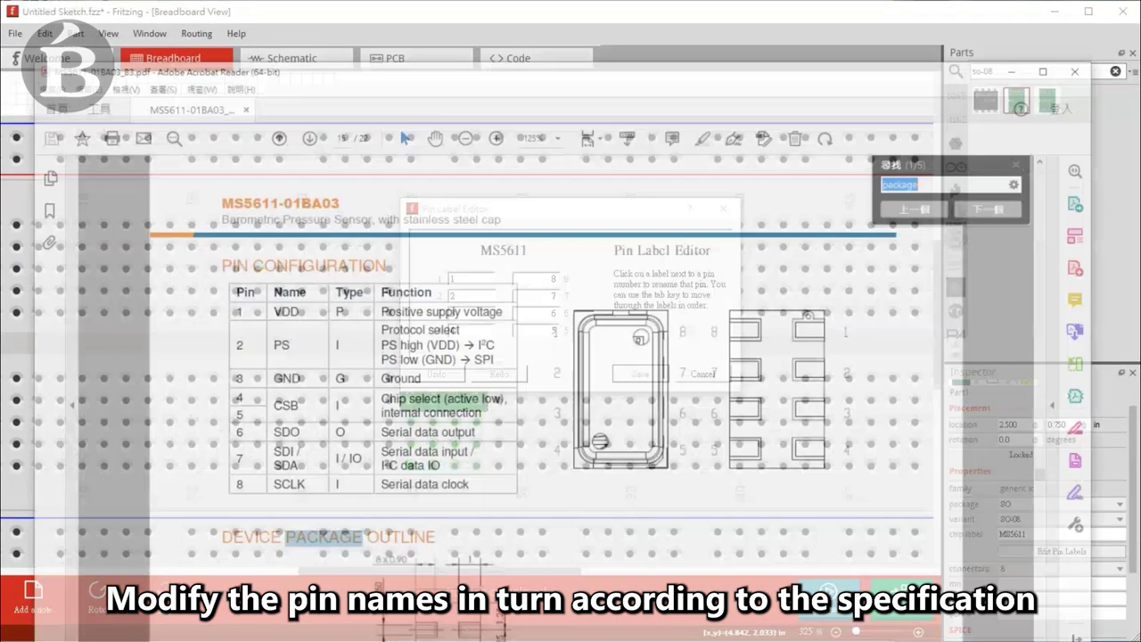
pyautogui.hotkey('alt', 'Tab')
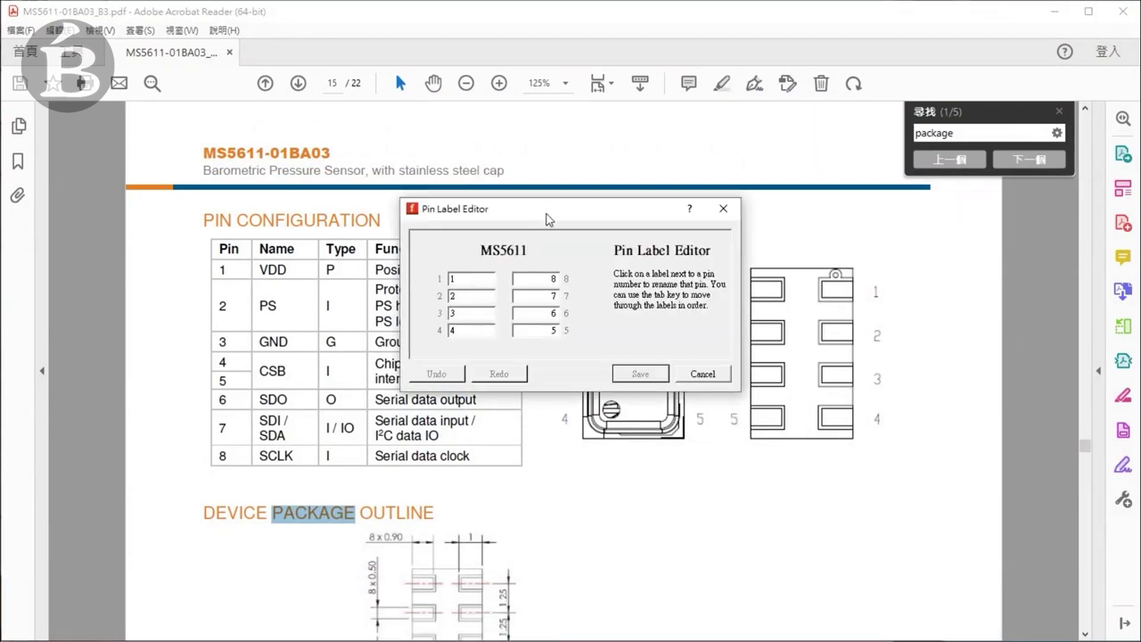
pyautogui.doubleClick(638, 372)
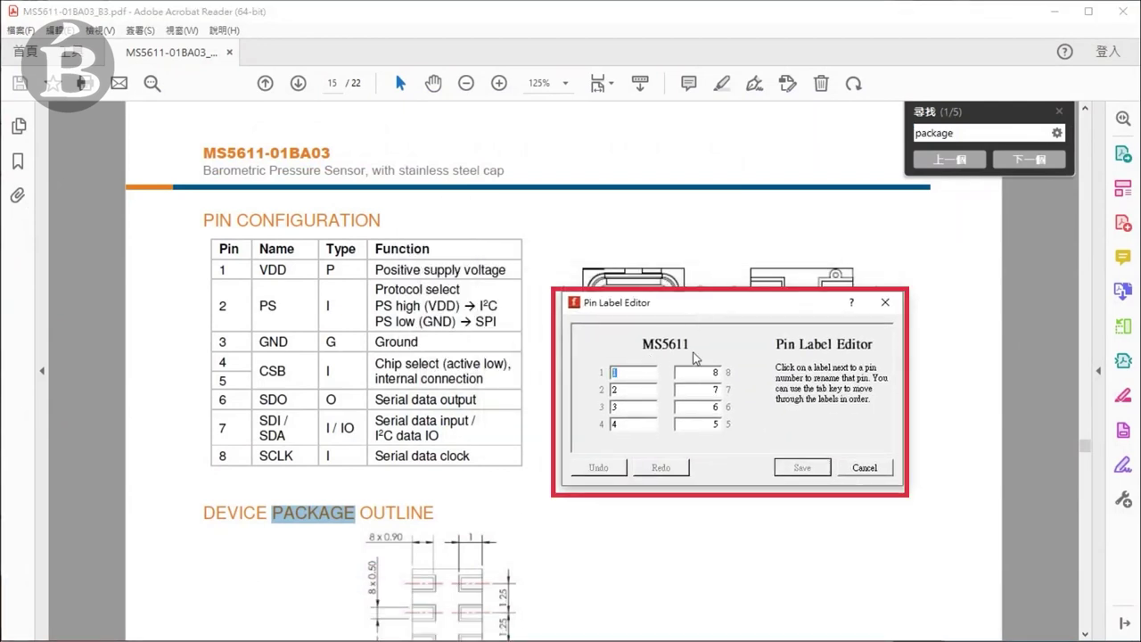
pyautogui.write('VDD')
pyautogui.press('Tab')
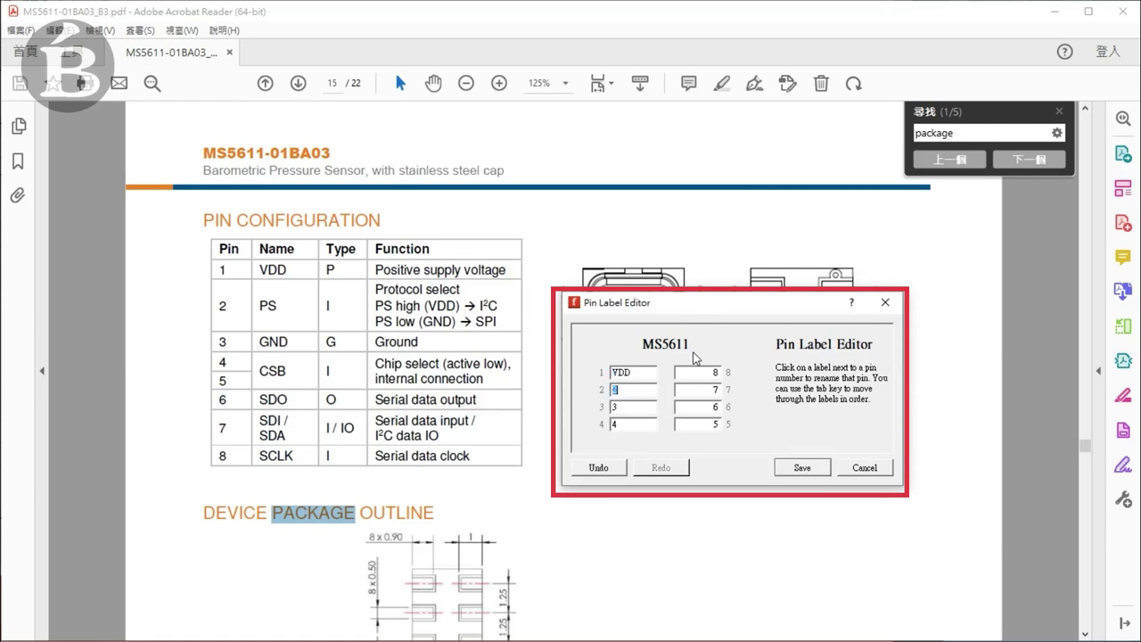
pyautogui.write('GND')
pyautogui.press('Tab')
pyautogui.write('CSBCS')
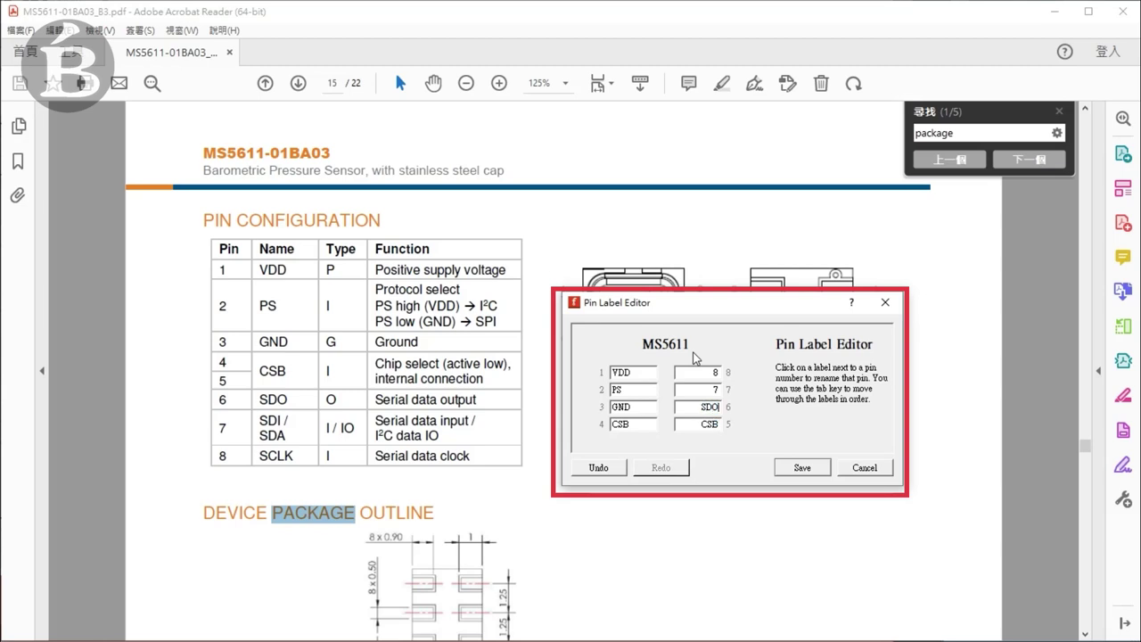
pyautogui.write('SDA')
pyautogui.write('SCLK')
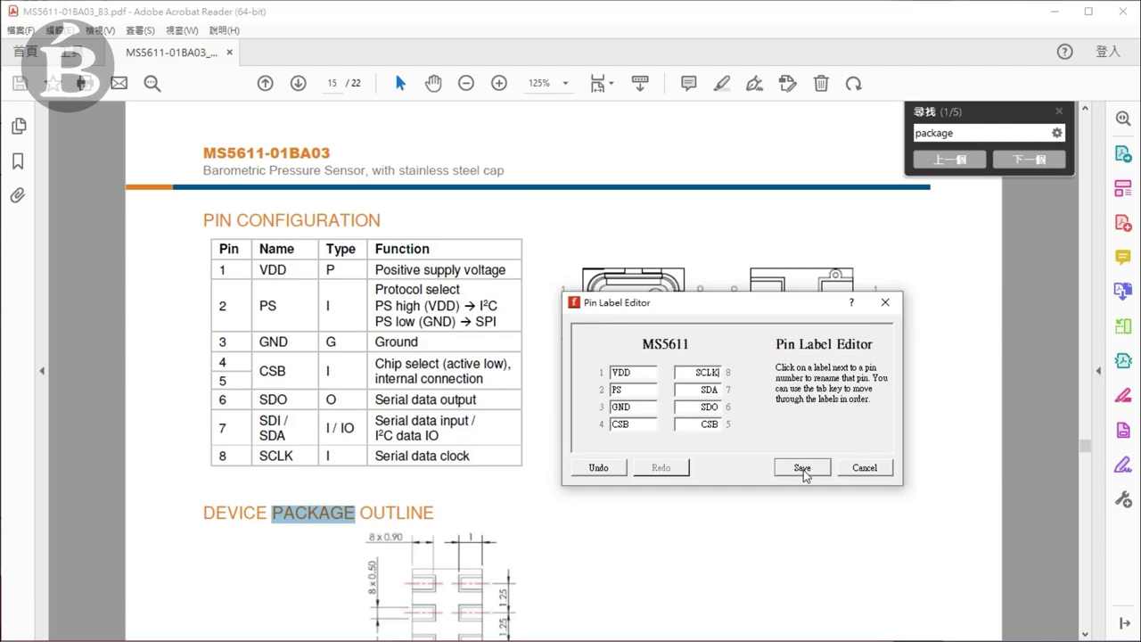
pyautogui.click(802, 468)
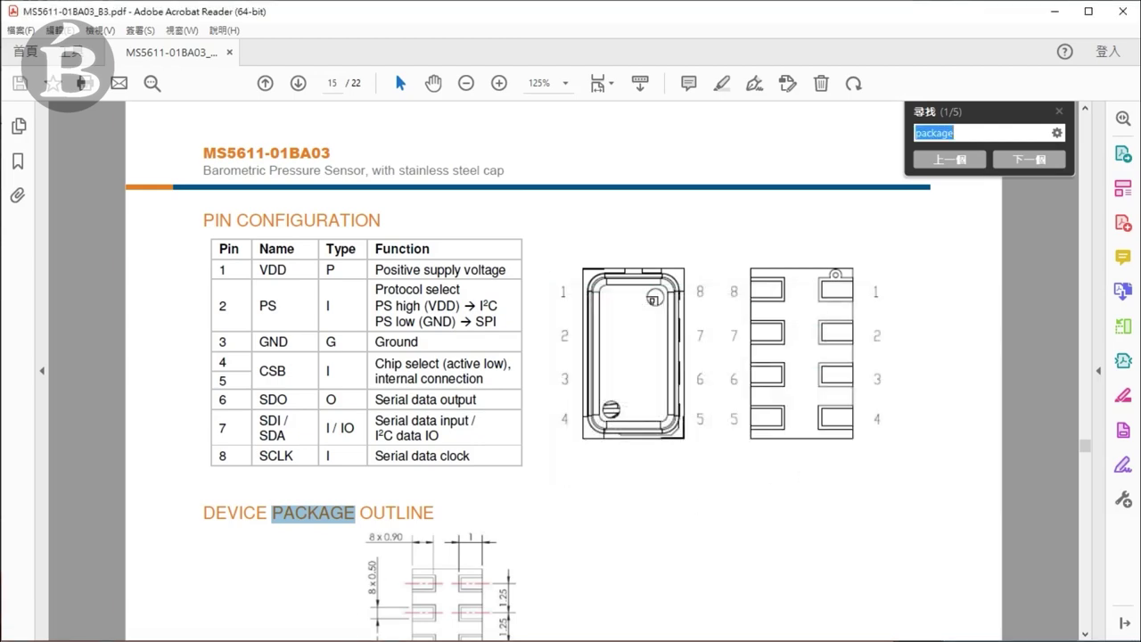
# Back in Fritzing, inspect the renamed pins on the MS5611 schematic symbol
pyautogui.hotkey('alt', 'Tab')
pyautogui.click(293, 61)
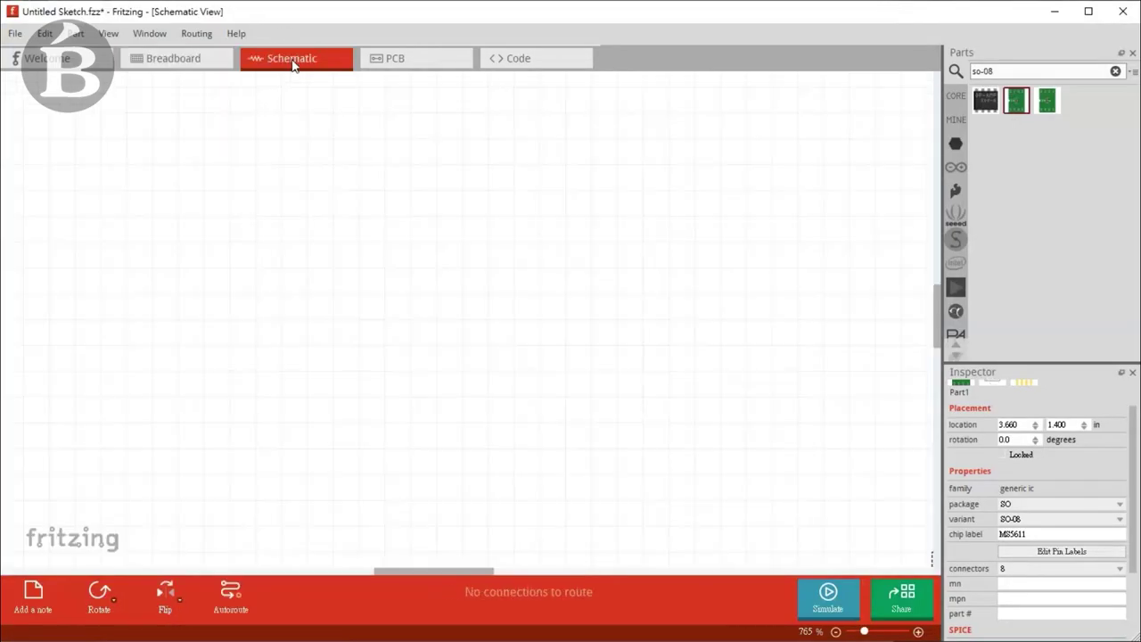
pyautogui.keyDown('ctrl'); pyautogui.scroll(-2, 308, 158); pyautogui.keyUp('ctrl')
pyautogui.moveTo(437, 571); pyautogui.dragTo(529, 558)
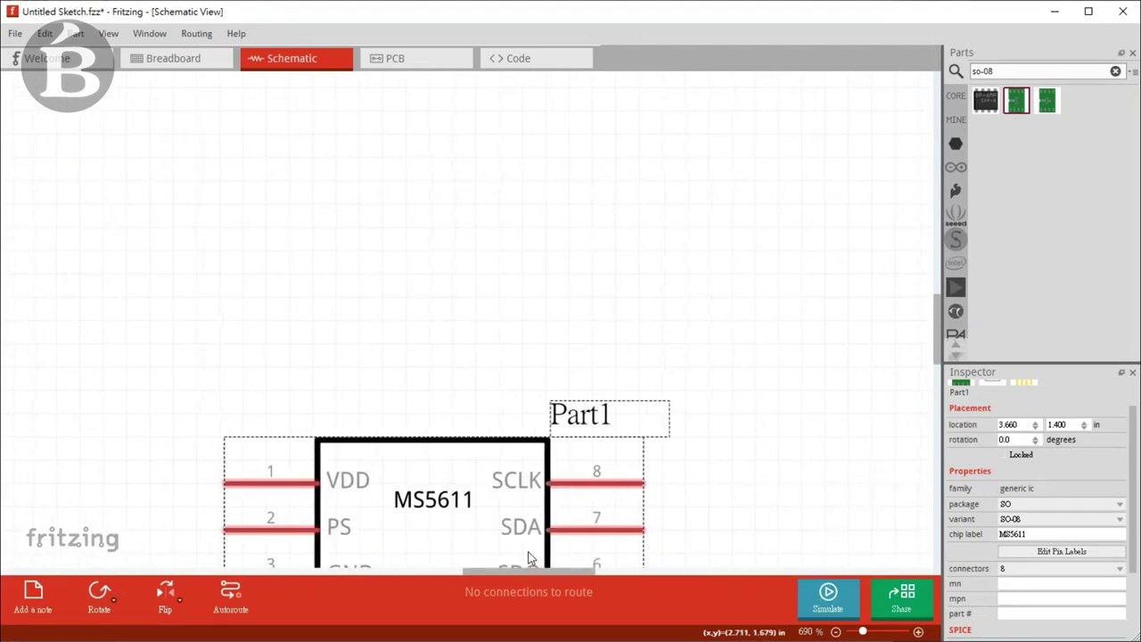
pyautogui.keyDown('ctrl'); pyautogui.scroll(-1, 528, 558); pyautogui.keyUp('ctrl')
pyautogui.moveTo(936, 315); pyautogui.dragTo(662, 338)
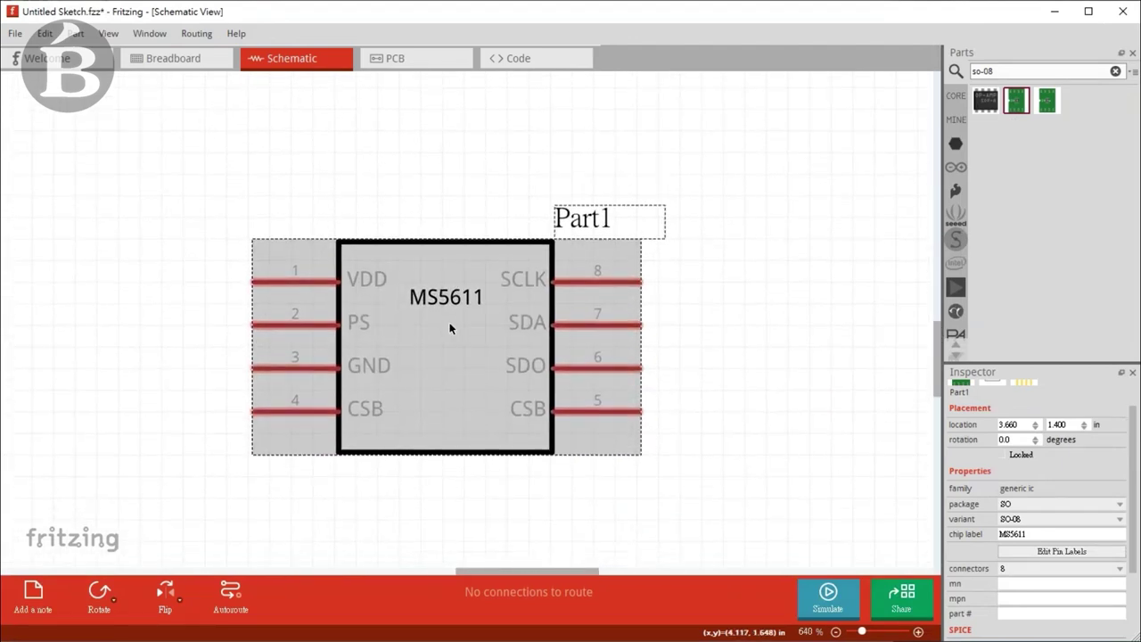
# Centre the MS5611 footprint on the PCB canvas
pyautogui.click(412, 57)
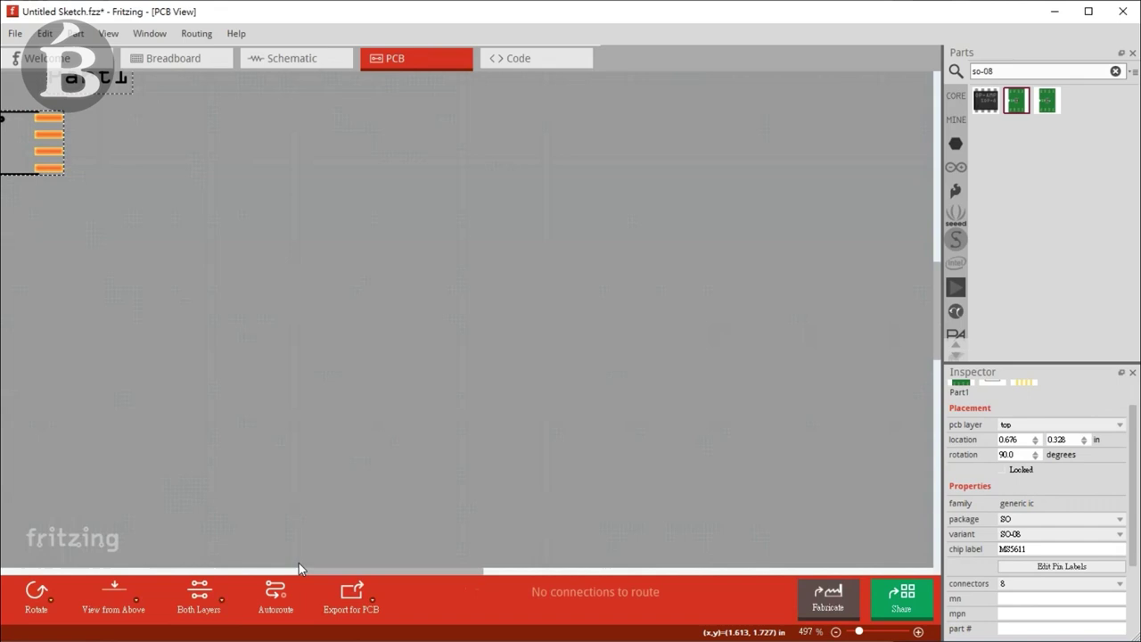
pyautogui.moveTo(304, 569); pyautogui.dragTo(264, 569)
pyautogui.moveTo(209, 147); pyautogui.dragTo(465, 269)
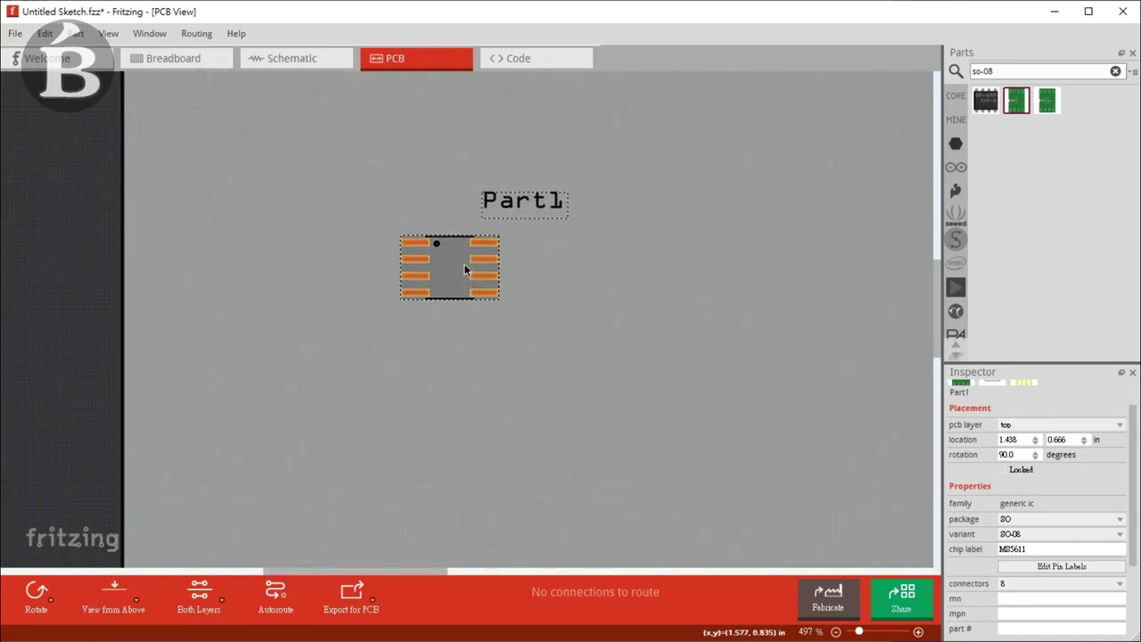
pyautogui.keyDown('ctrl'); pyautogui.scroll(5, 464, 268); pyautogui.keyUp('ctrl')
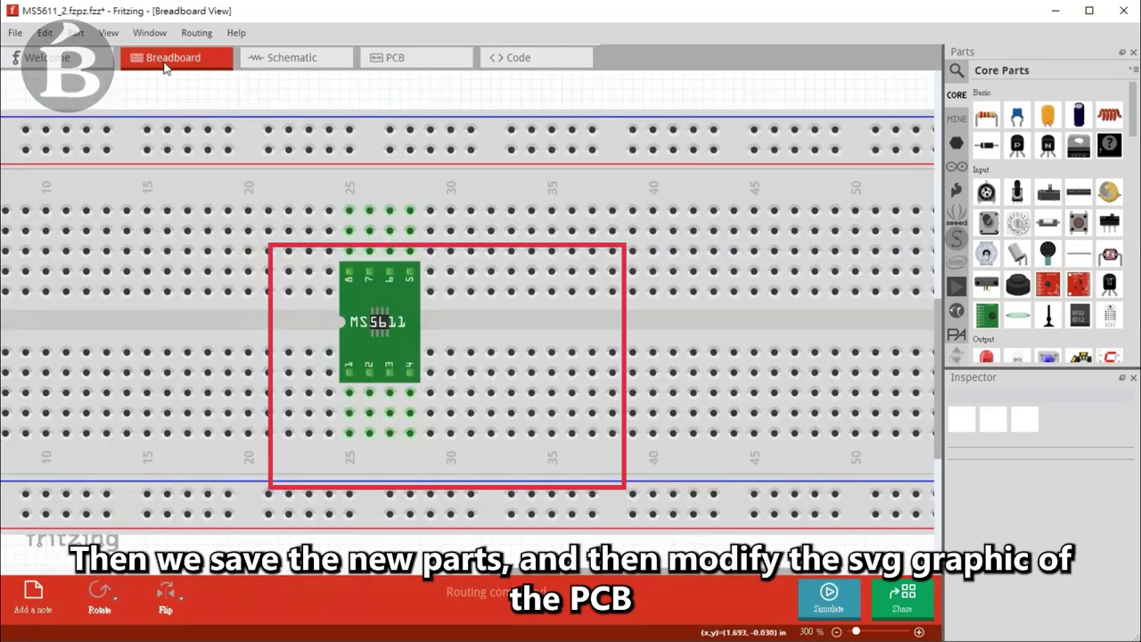
# Open the MS5611 part in the new parts editor
pyautogui.rightClick(396, 324)
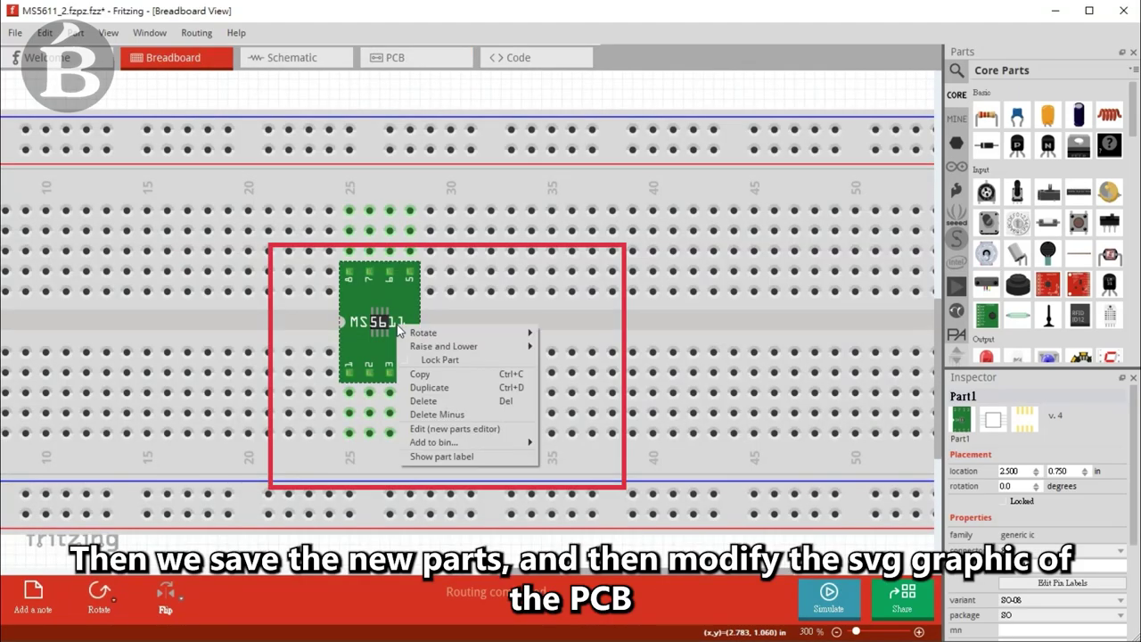
pyautogui.click(432, 428)
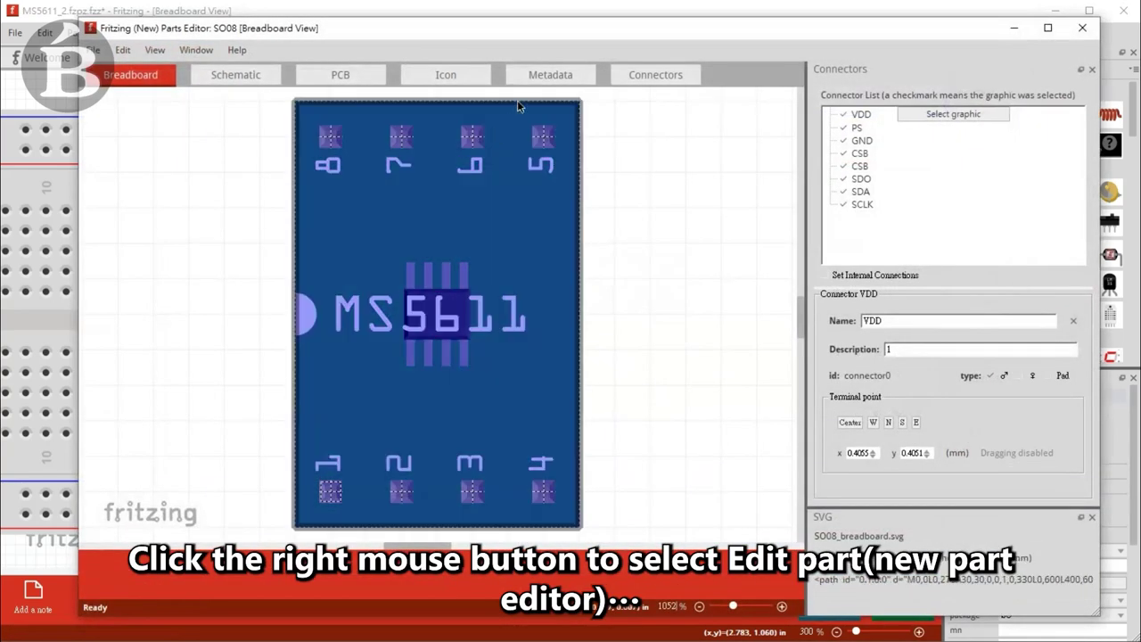
pyautogui.moveTo(554, 29); pyautogui.dragTo(534, 27)
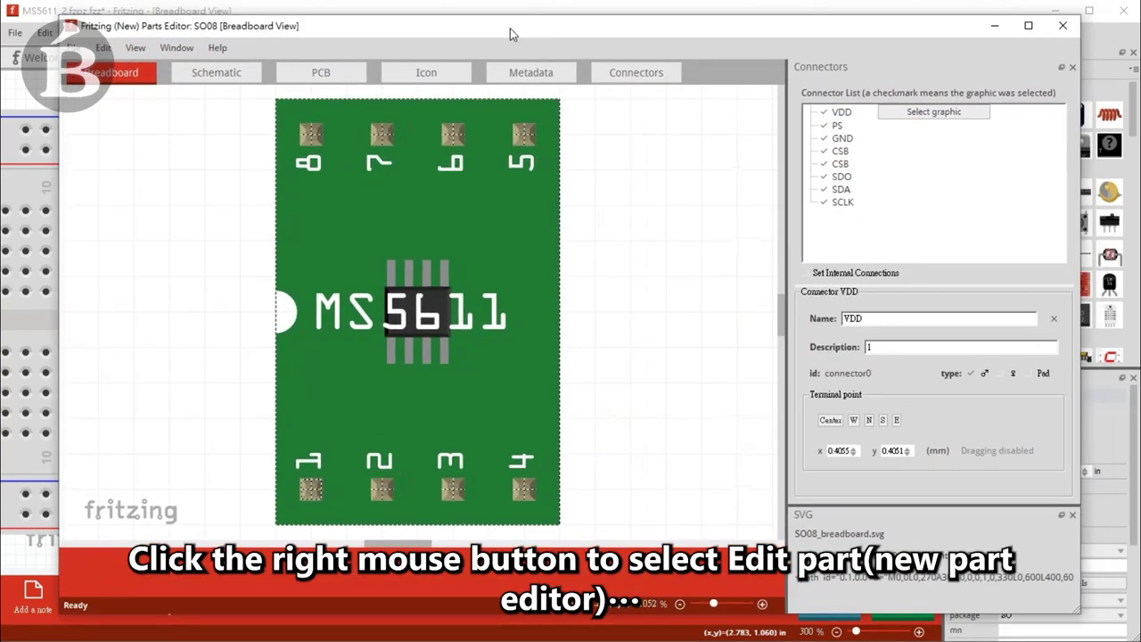
# Save it as a new part with prefix MS5611_B3 and place a copy beside the original
pyautogui.click(69, 54)
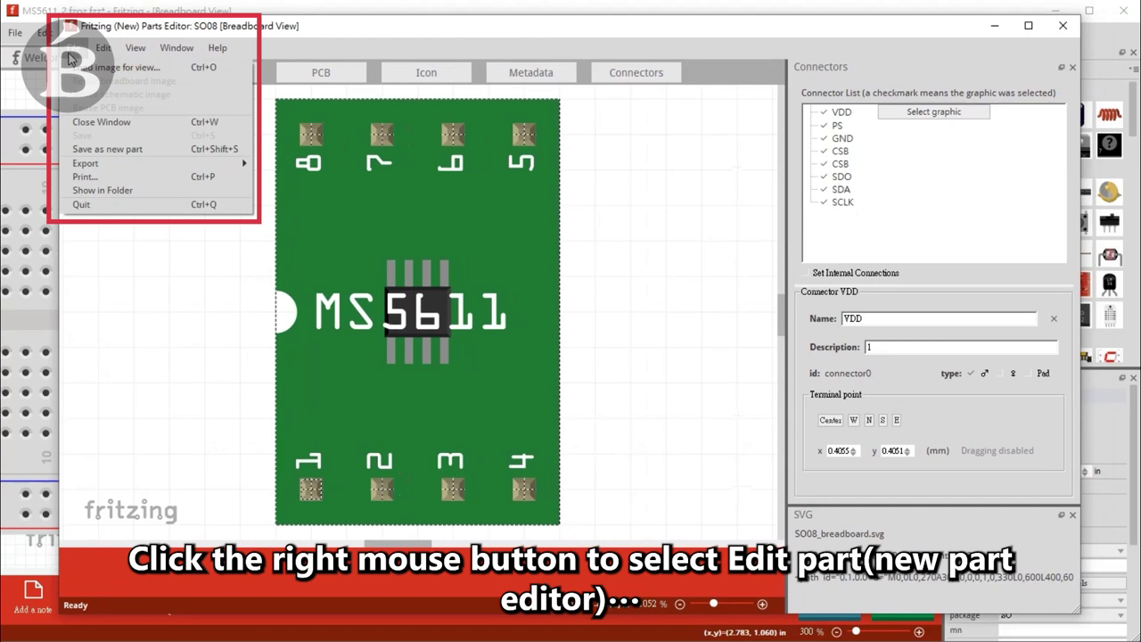
pyautogui.click(122, 153)
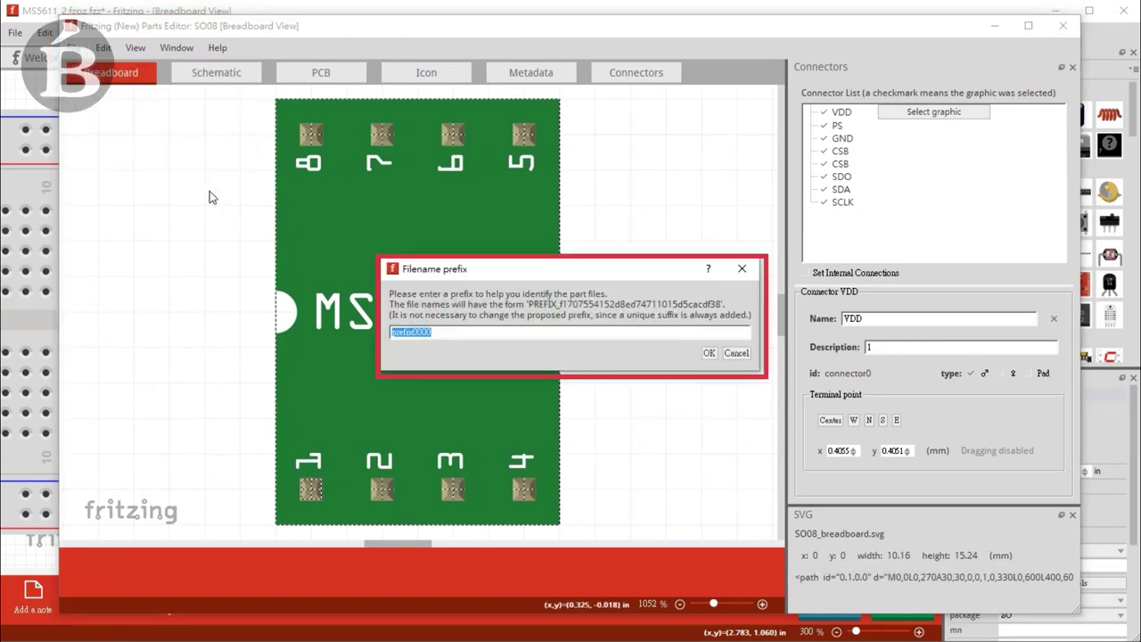
pyautogui.write('MS5611_B3')
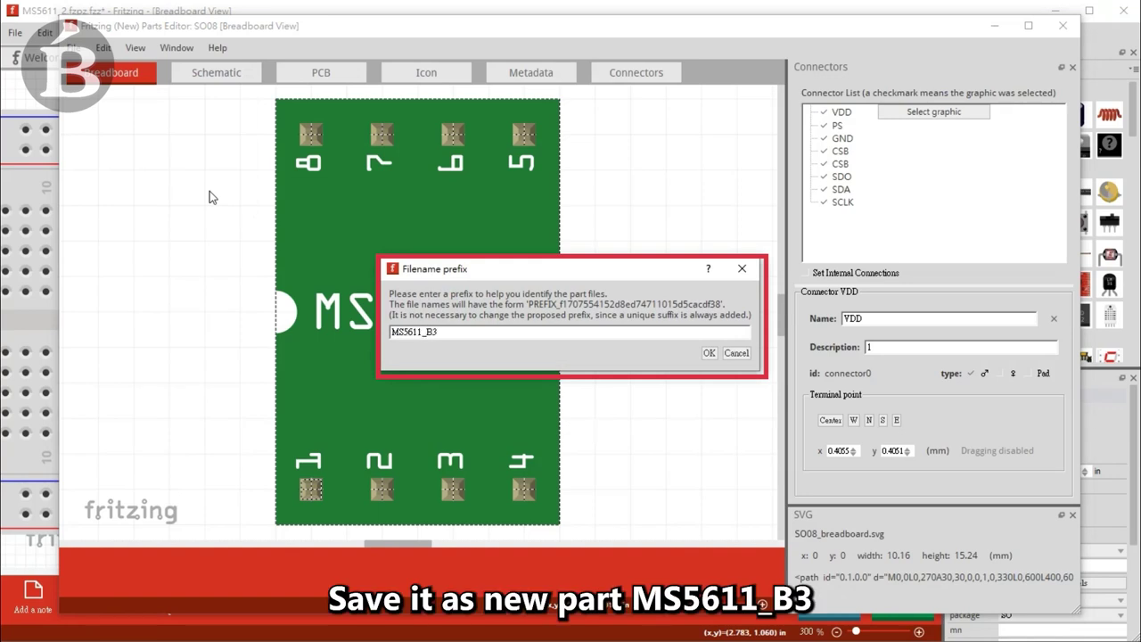
pyautogui.click(708, 354)
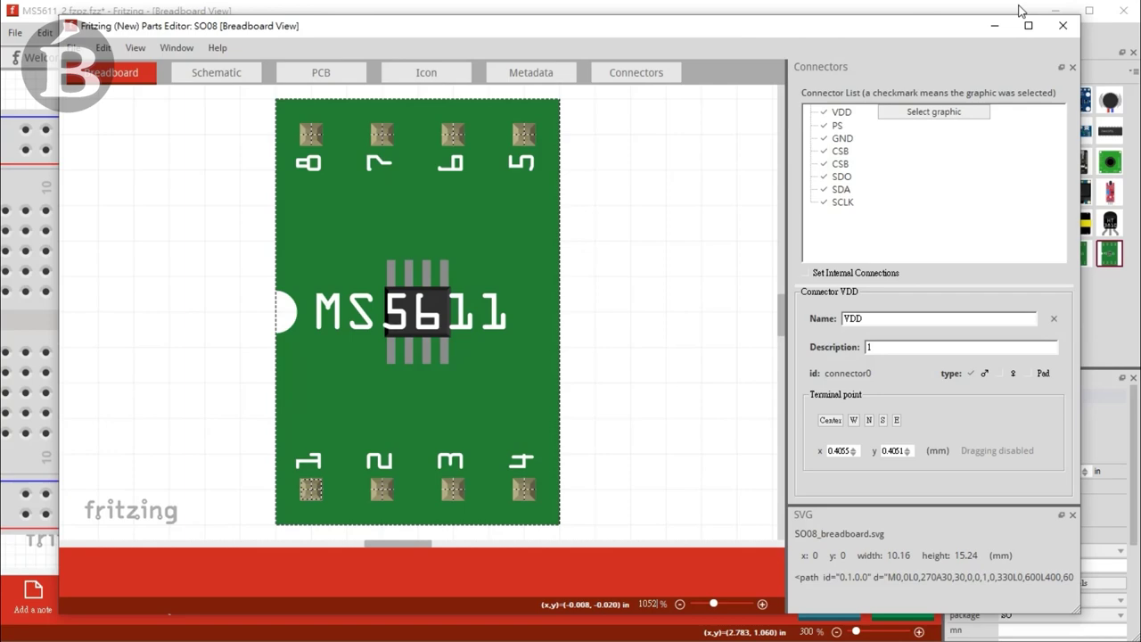
pyautogui.click(1064, 26)
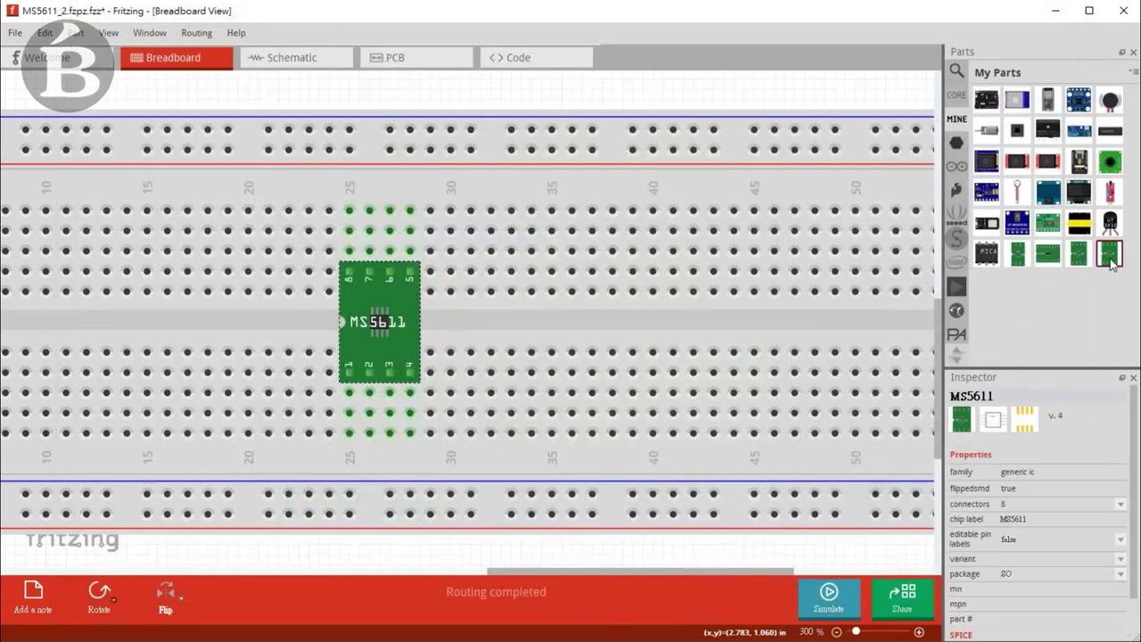
pyautogui.moveTo(1109, 254); pyautogui.dragTo(501, 319)
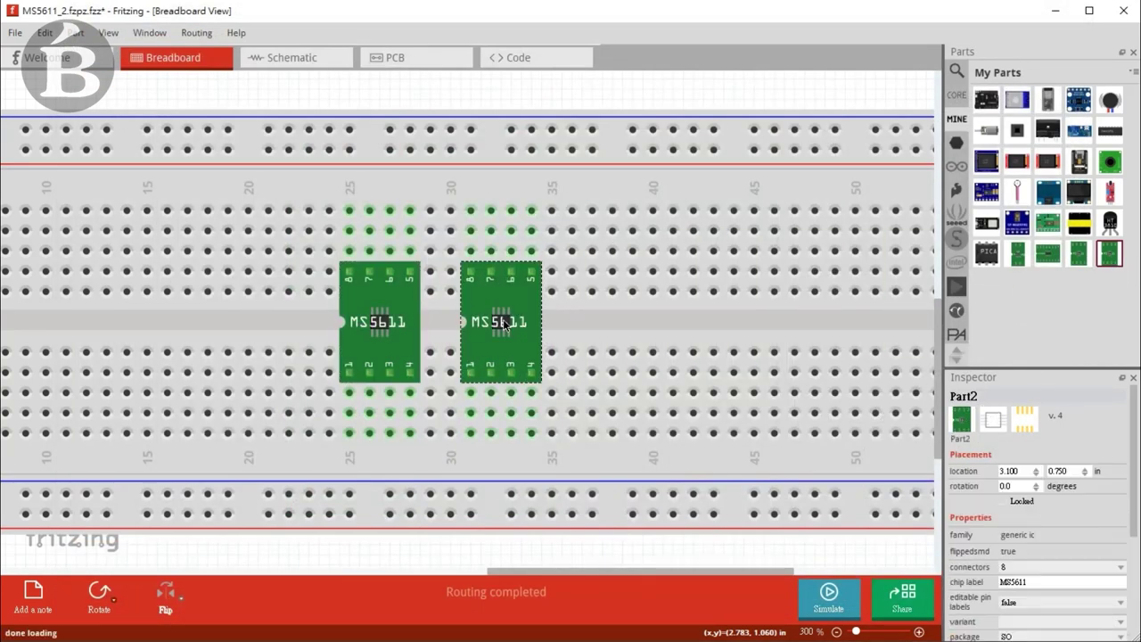
# Move Part2's PCB footprint toward Part1, then bring its footprint SVG up in Inkscape
pyautogui.click(419, 63)
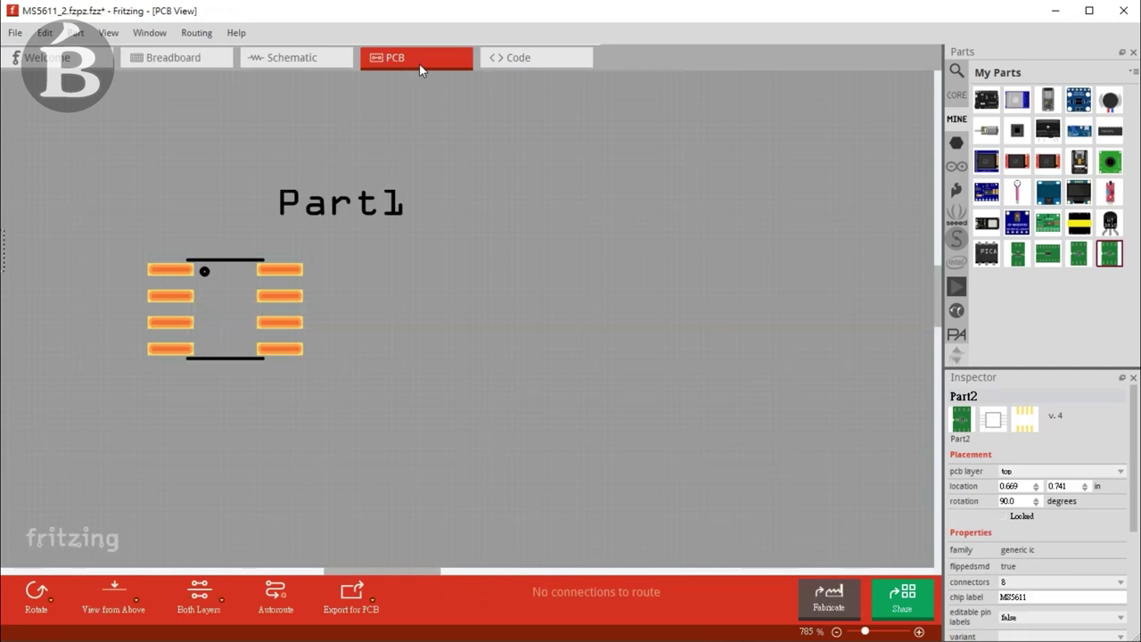
pyautogui.scroll(-3, 458, 267)
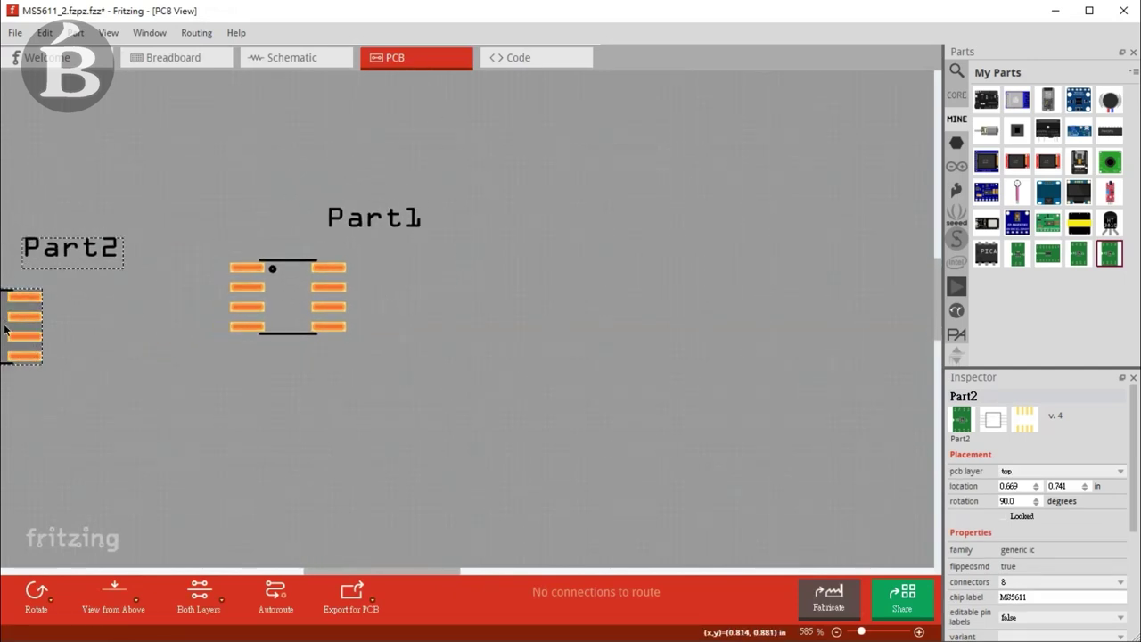
pyautogui.moveTo(13, 321); pyautogui.dragTo(443, 302)
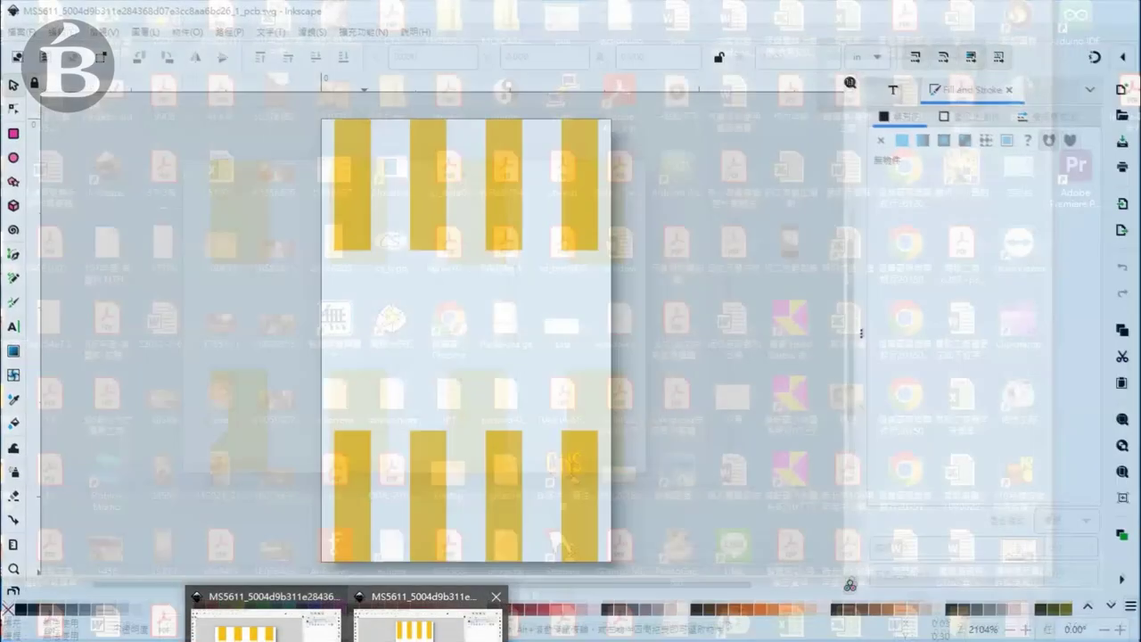
pyautogui.click(428, 623)
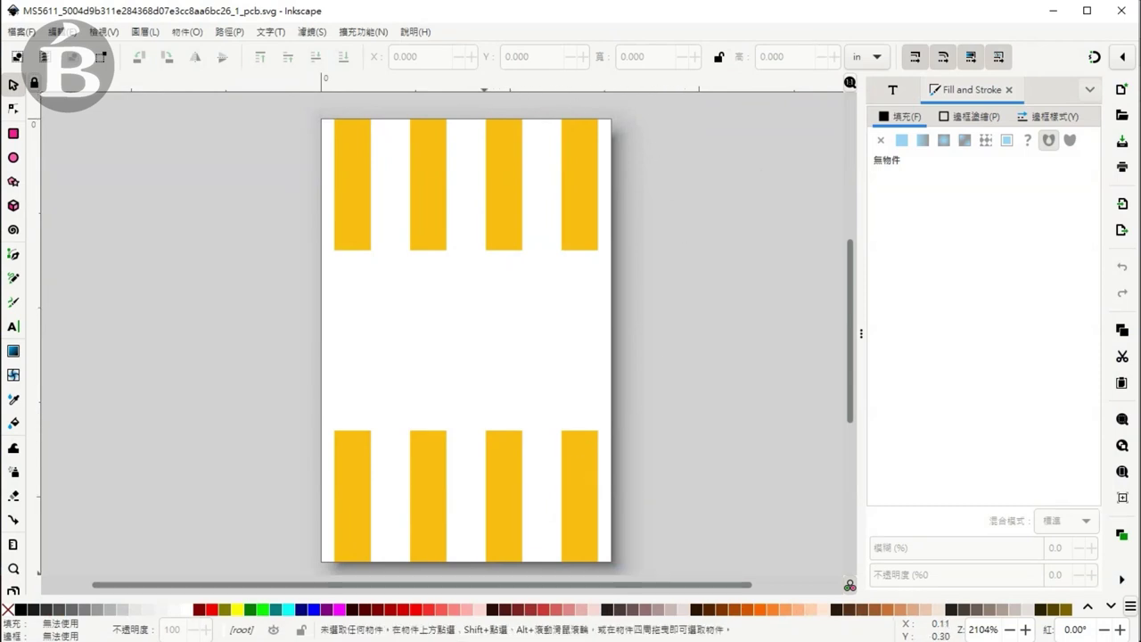
# Switch to the other Inkscape window with the wide eight-pad layout and pin-1 notch
pyautogui.click(267, 623)
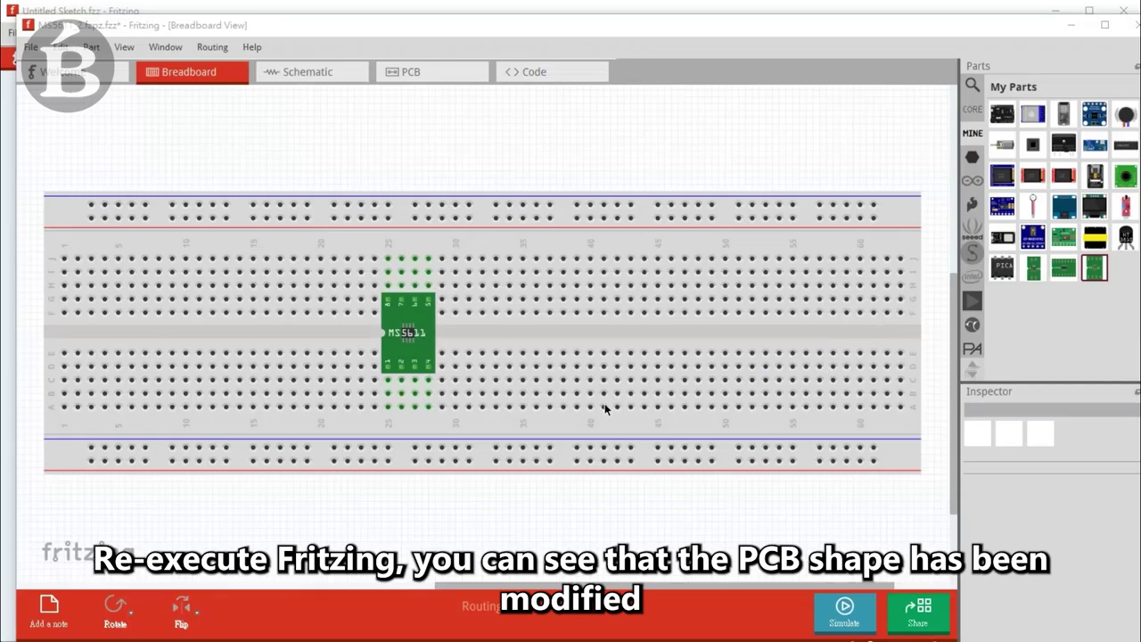
# In the restarted Fritzing's PCB view, place the updated MS5611 next to Part1 and zoom in
pyautogui.click(492, 334)
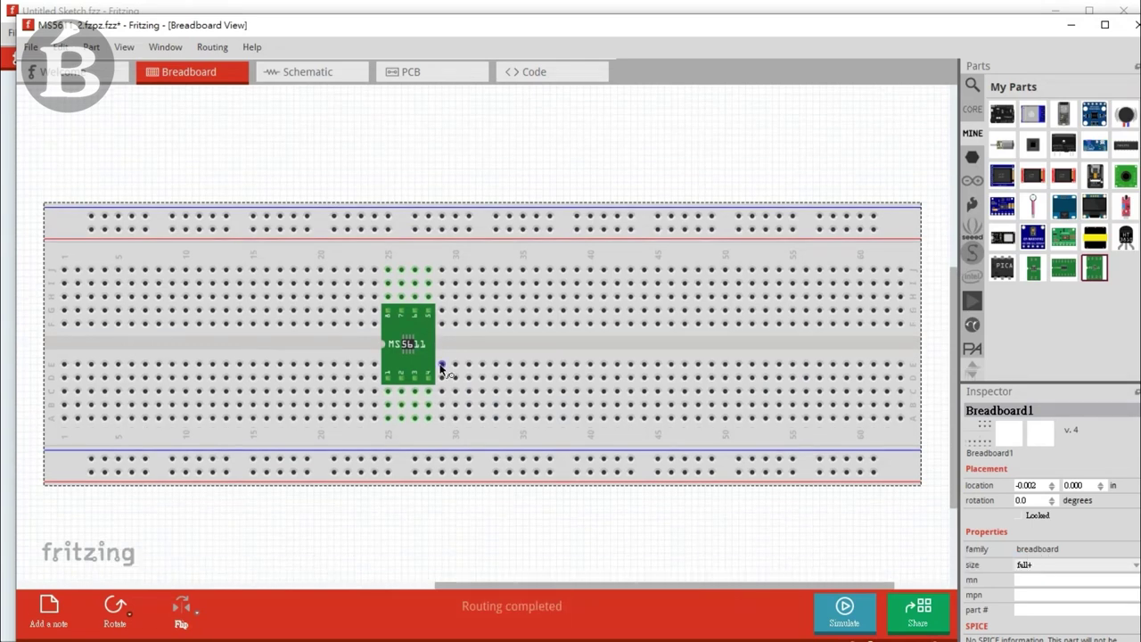
pyautogui.keyDown('ctrl'); pyautogui.scroll(4, 436, 365); pyautogui.keyUp('ctrl')
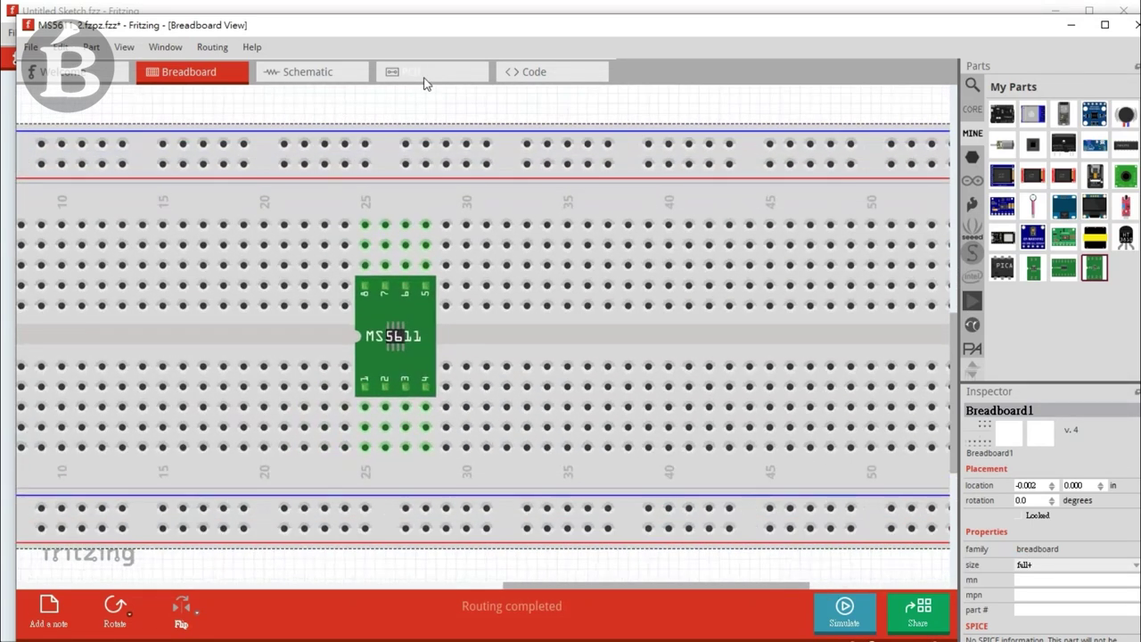
pyautogui.click(425, 81)
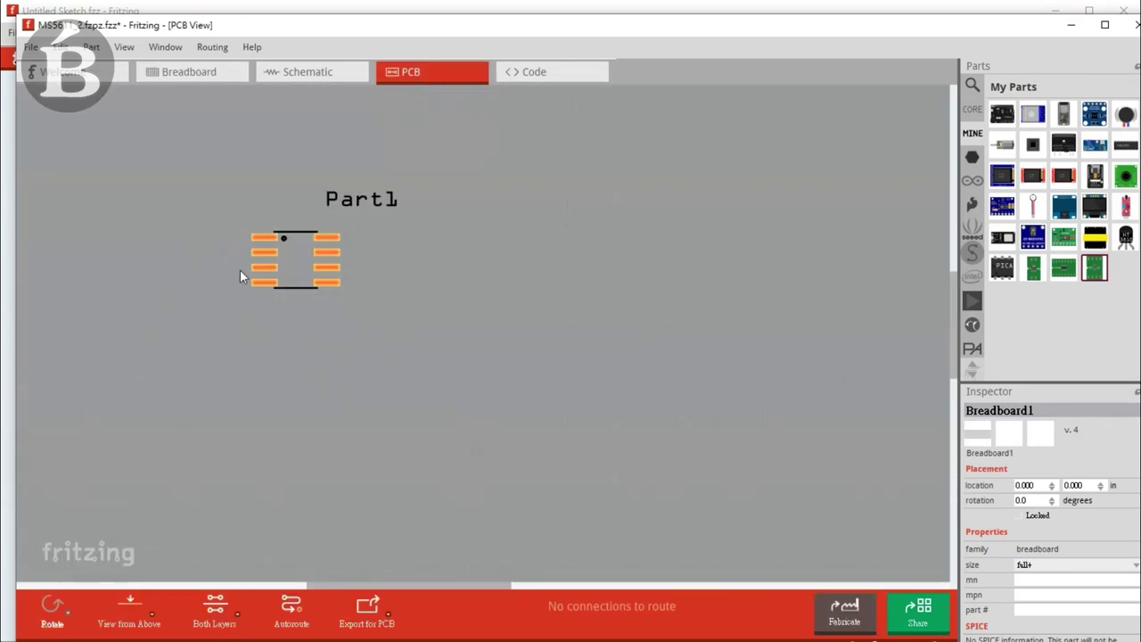
pyautogui.moveTo(1094, 268); pyautogui.dragTo(412, 272)
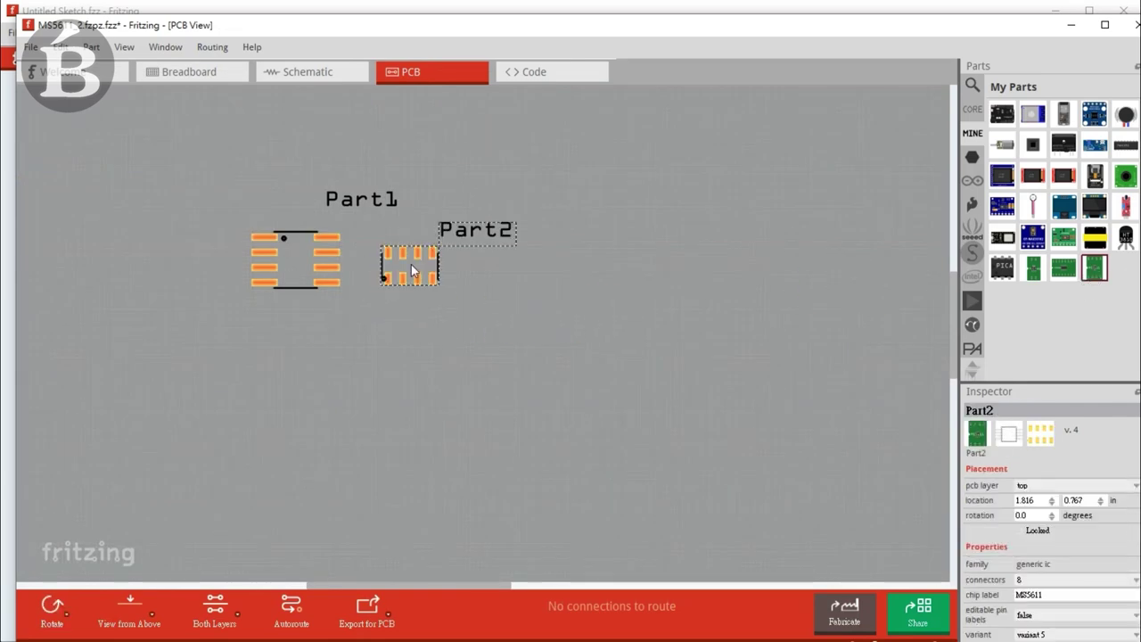
pyautogui.keyDown('ctrl'); pyautogui.scroll(5, 411, 287); pyautogui.keyUp('ctrl')
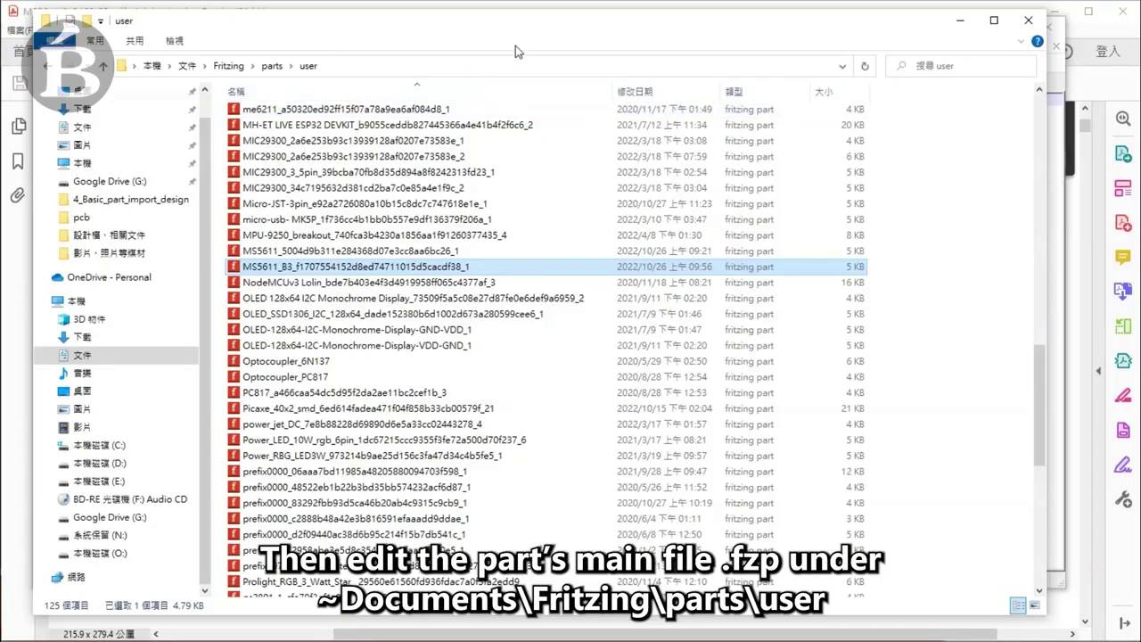
# Open the MS5611_B3 .fzp file from Documents\Fritzing\parts\user in Notepad++
pyautogui.click(349, 65)
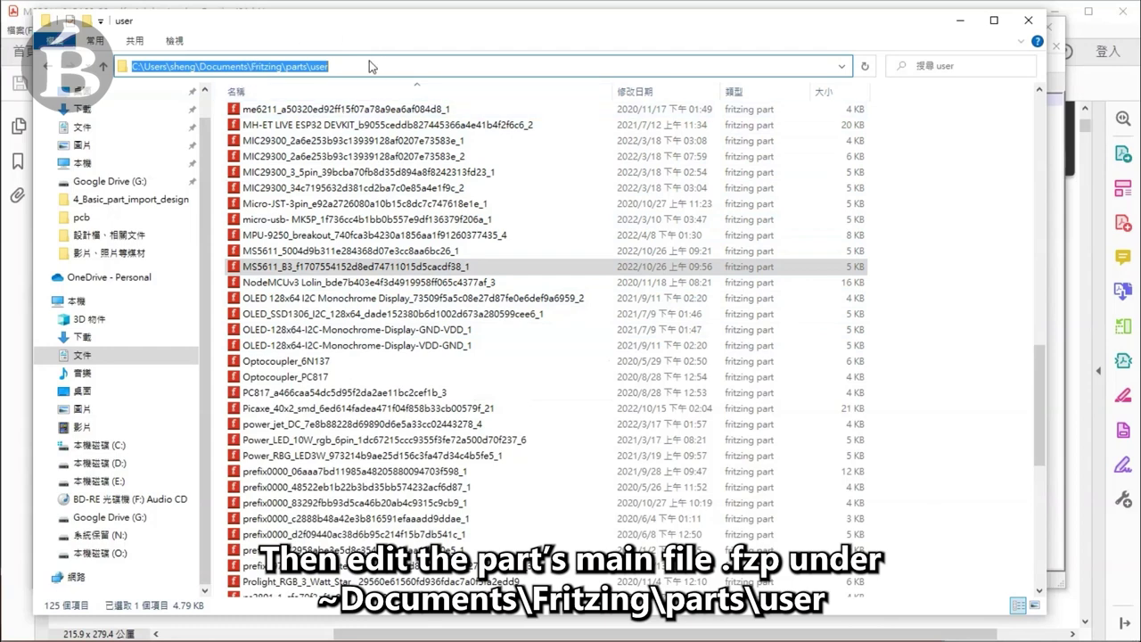
pyautogui.click(372, 65)
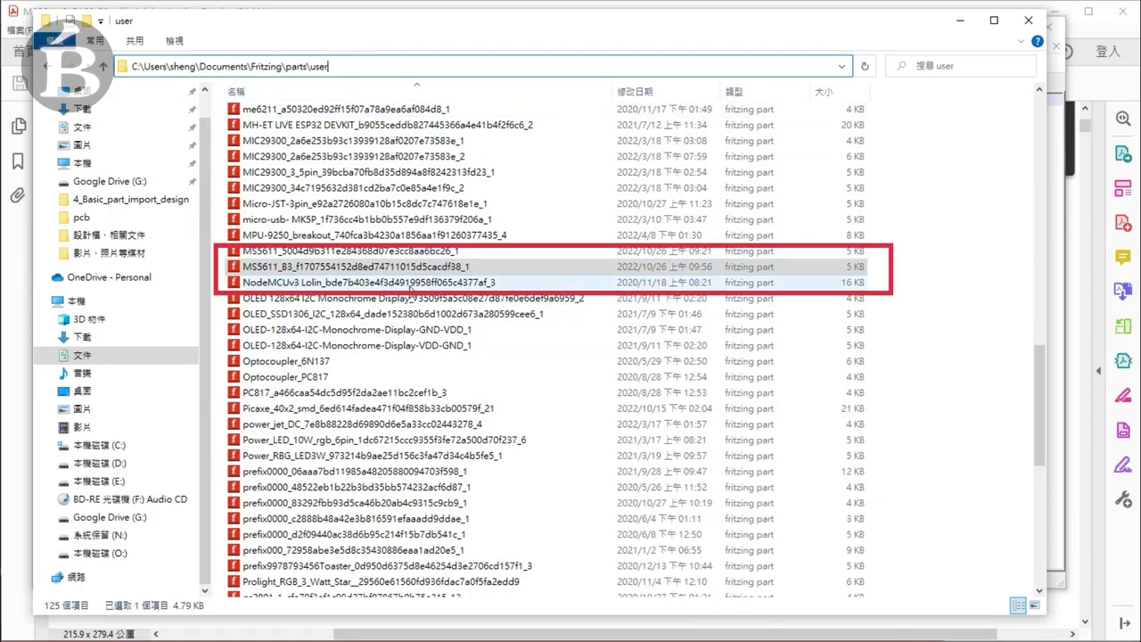
pyautogui.click(374, 268)
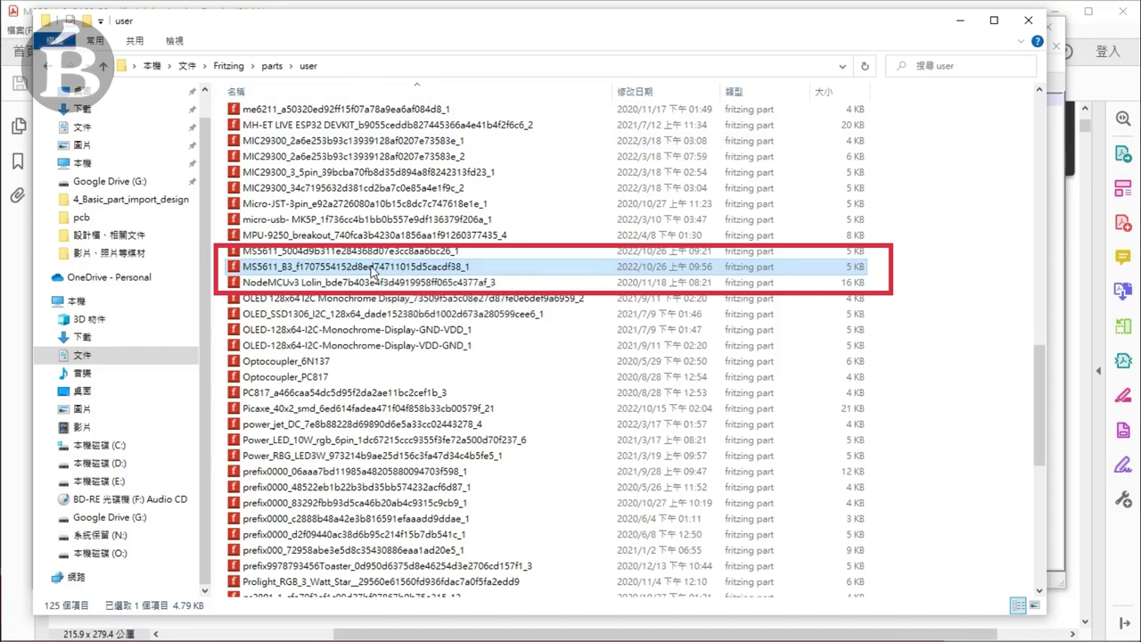
pyautogui.rightClick(373, 271)
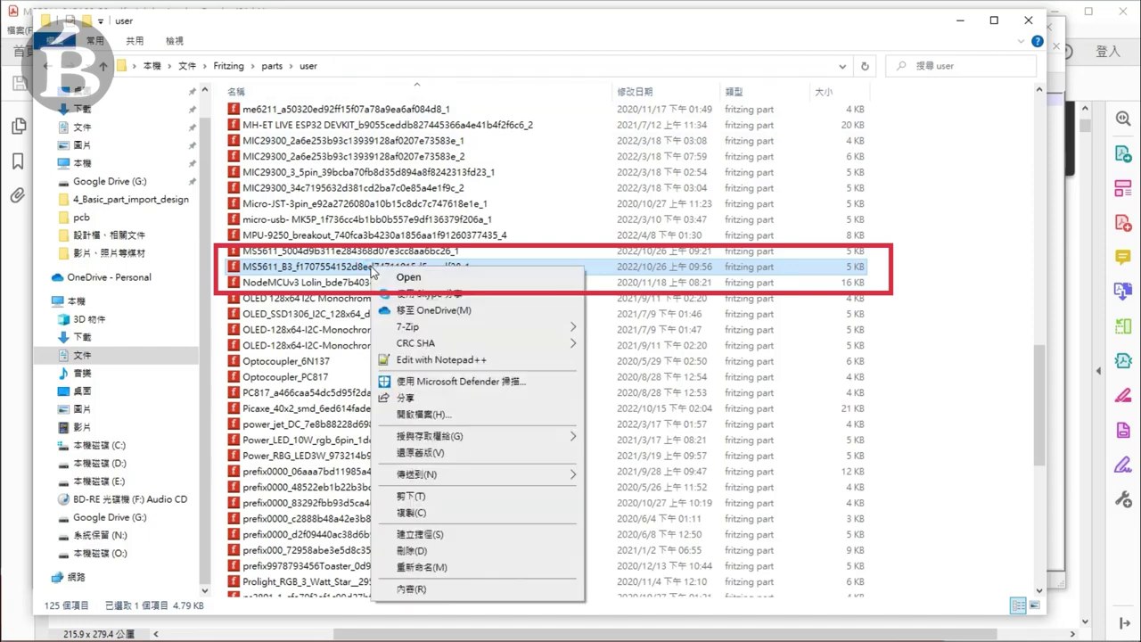
pyautogui.click(467, 359)
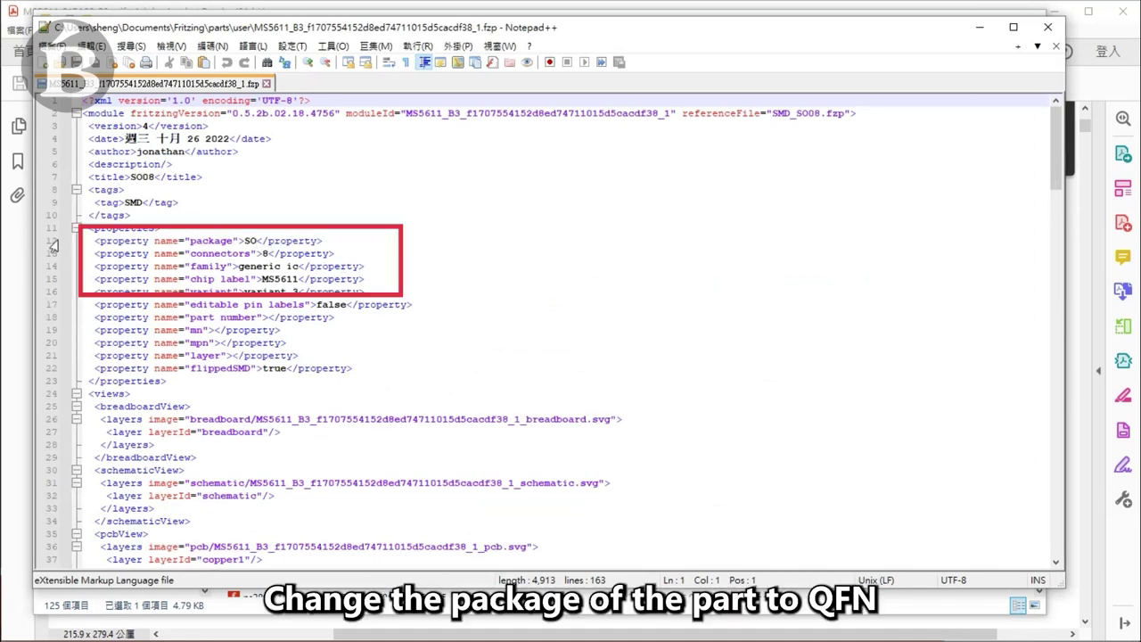
# Replace the package value SO with QFN on line 12
pyautogui.click(258, 240)
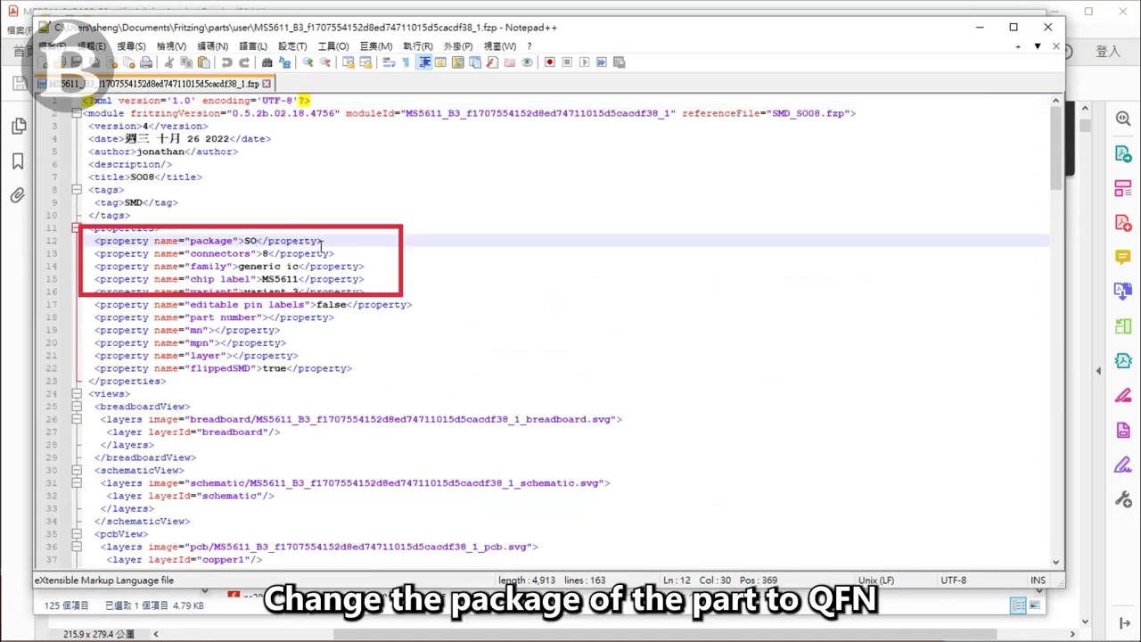
pyautogui.press('BackSpace')
pyautogui.press('BackSpace')
pyautogui.write('QFN')
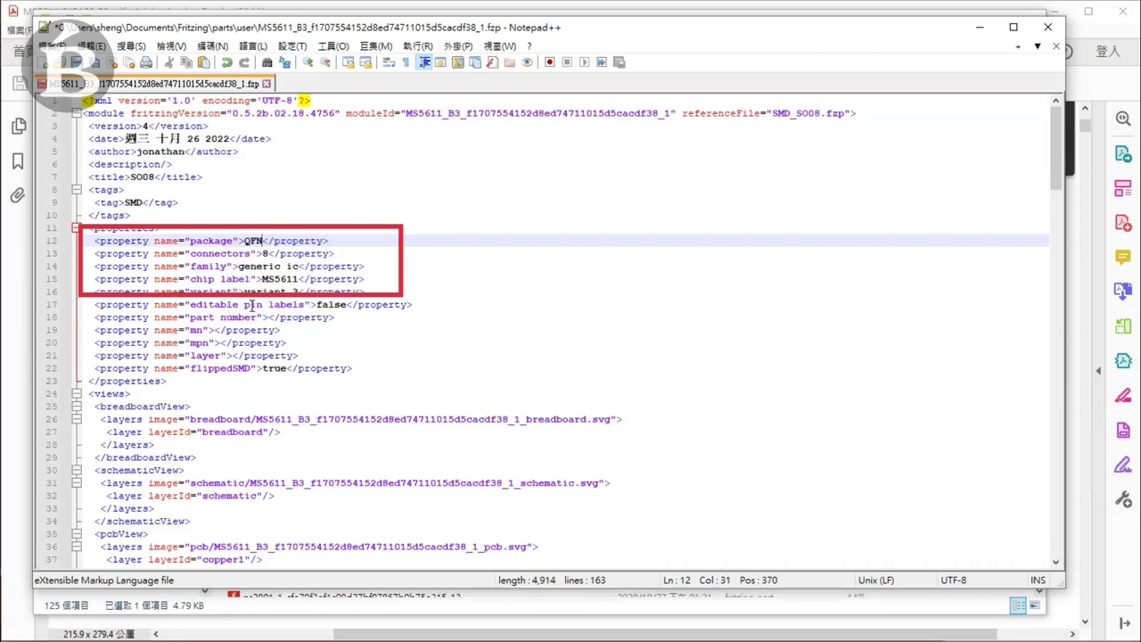
pyautogui.scroll(-20, 258, 306)
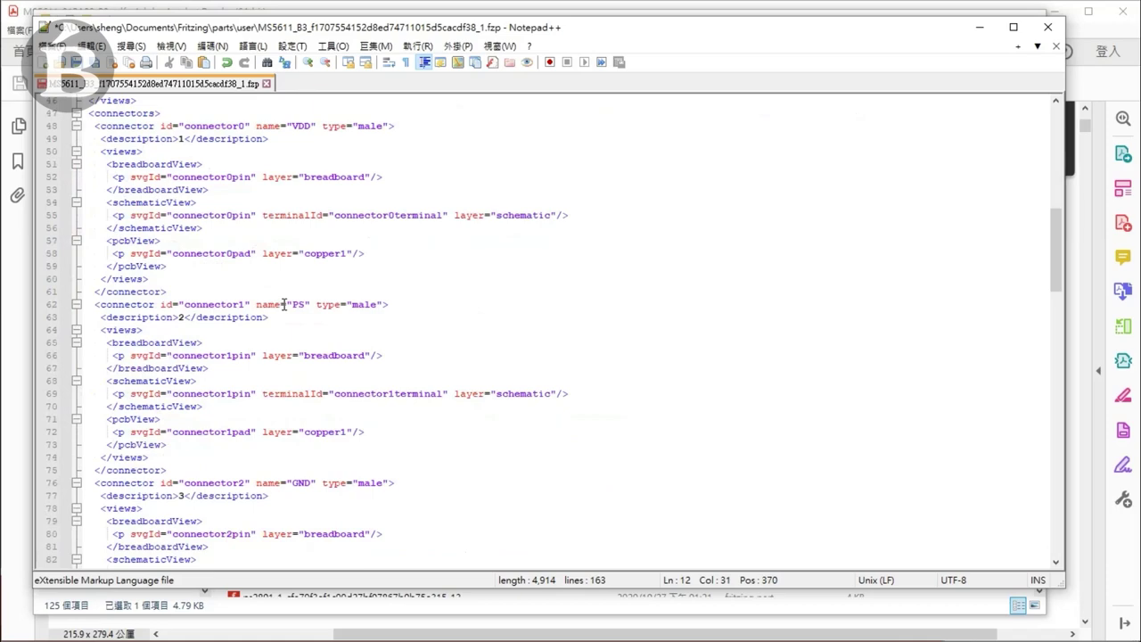
pyautogui.scroll(-20, 269, 308)
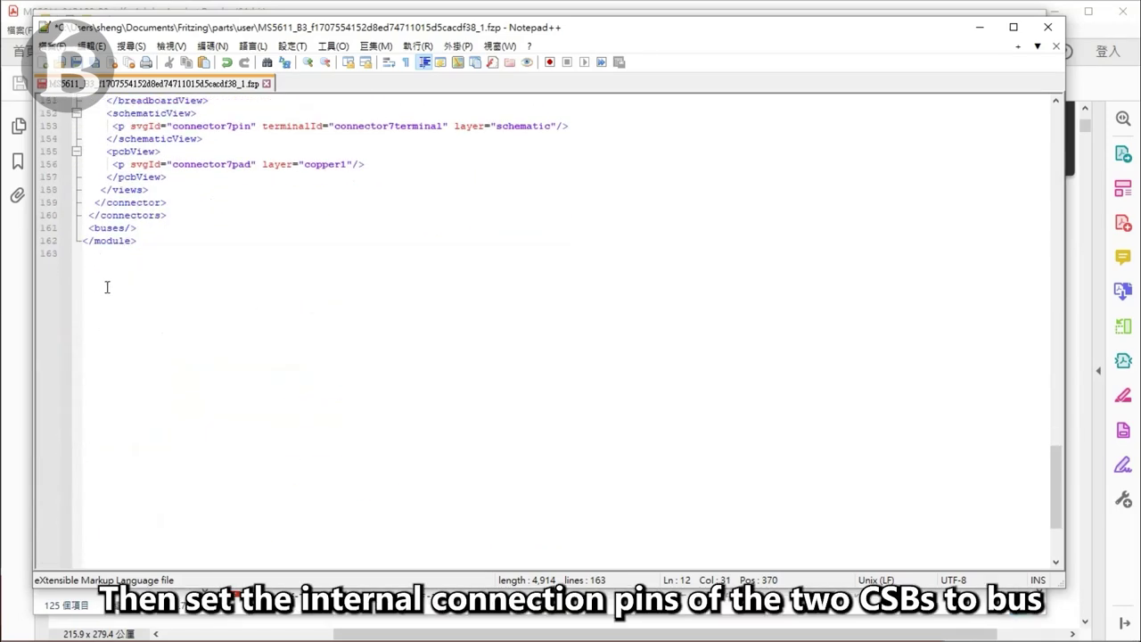
# Paste the OUT bus definition over the empty <buses/> element on line 161
pyautogui.moveTo(138, 304); pyautogui.dragTo(83, 304)
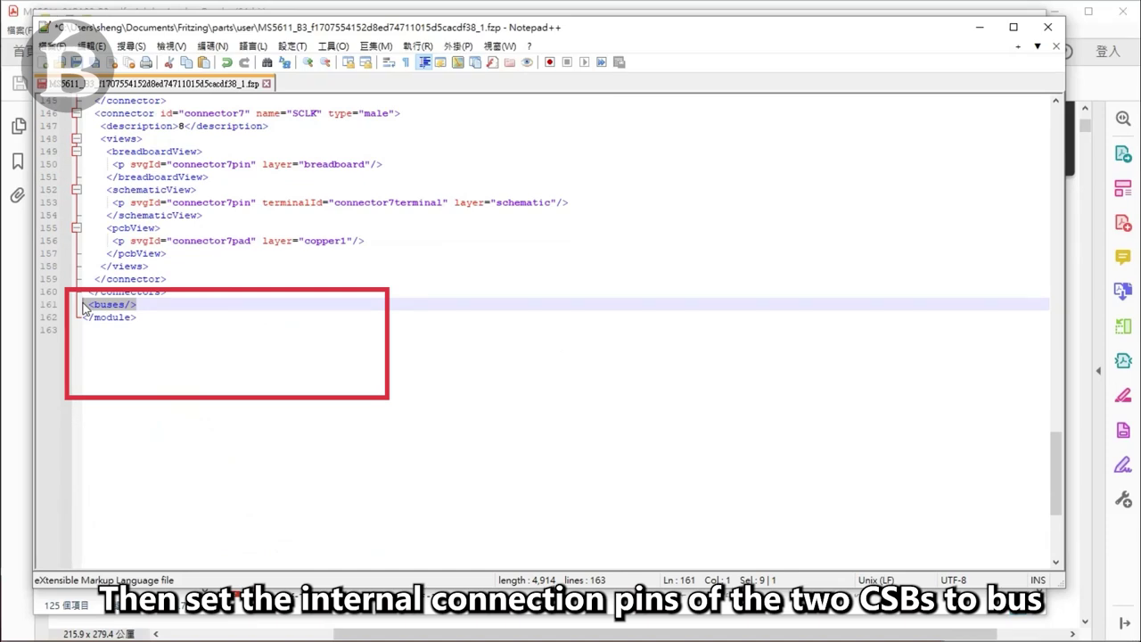
pyautogui.write('<buses>   <bus id="OUT">    <nodeMember connectorId="connector3"/>    <nodeMember connectorId="connector4"/>   </bus>  </buses>')
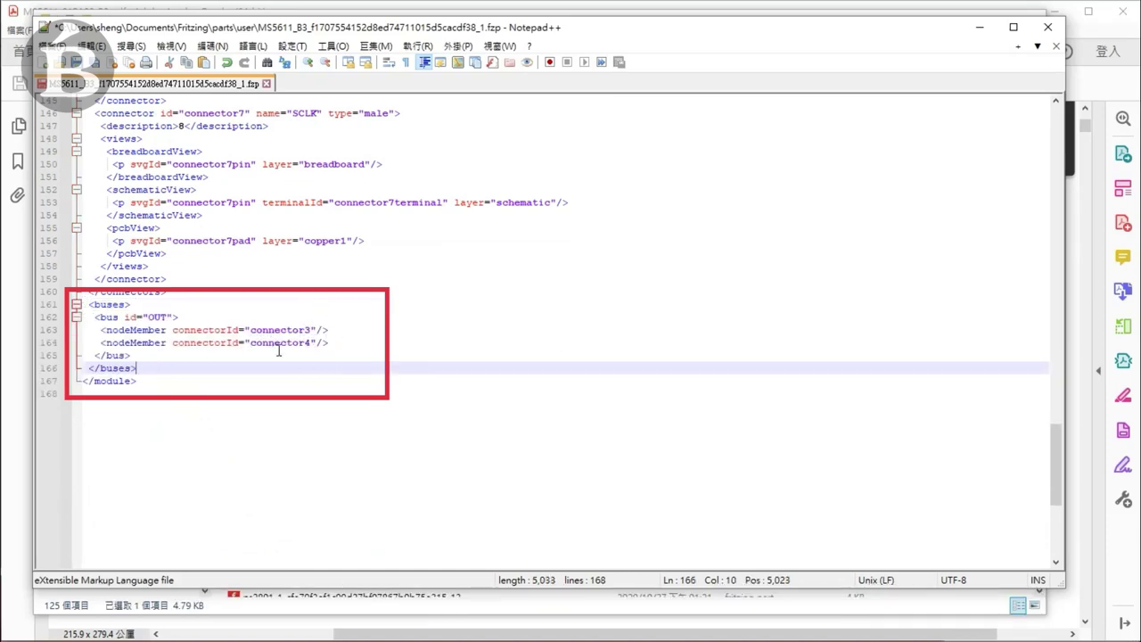
pyautogui.scroll(6, 278, 350)
pyautogui.scroll(8, 300, 322)
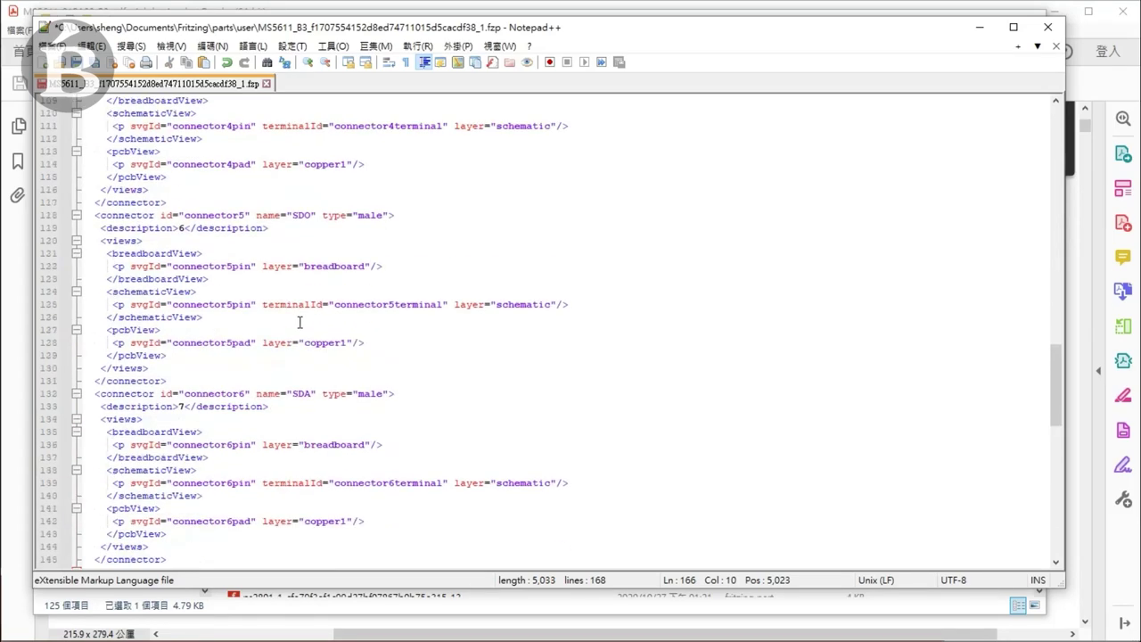
pyautogui.scroll(2, 302, 321)
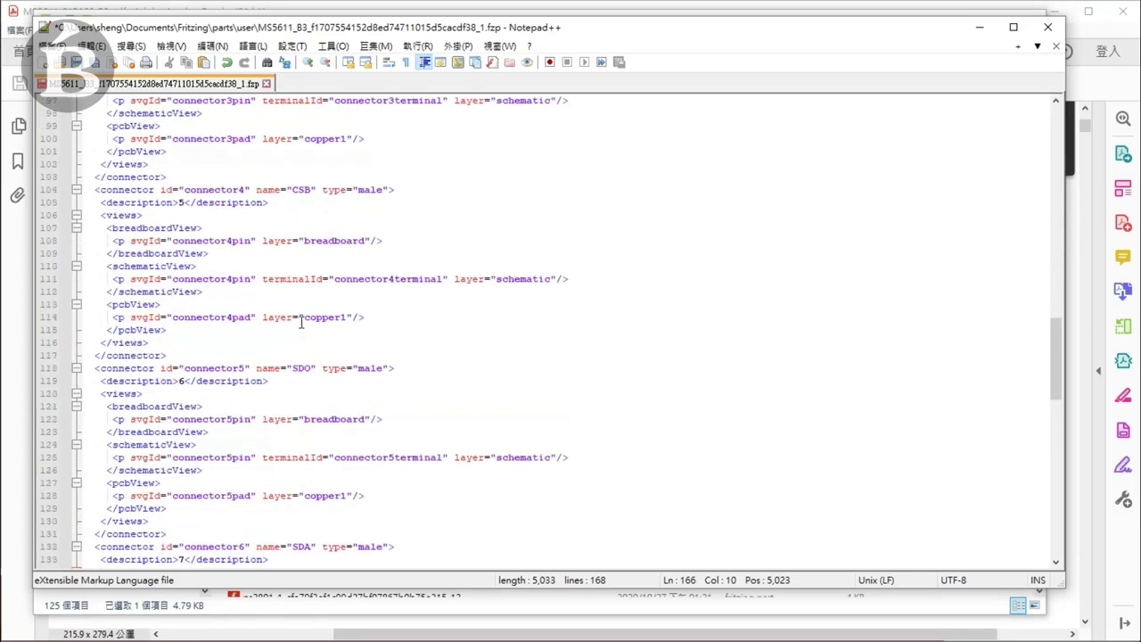
# Confirm connector3 and connector4 are both named CSB, then save the part file
pyautogui.click(340, 190)
pyautogui.scroll(2, 303, 198)
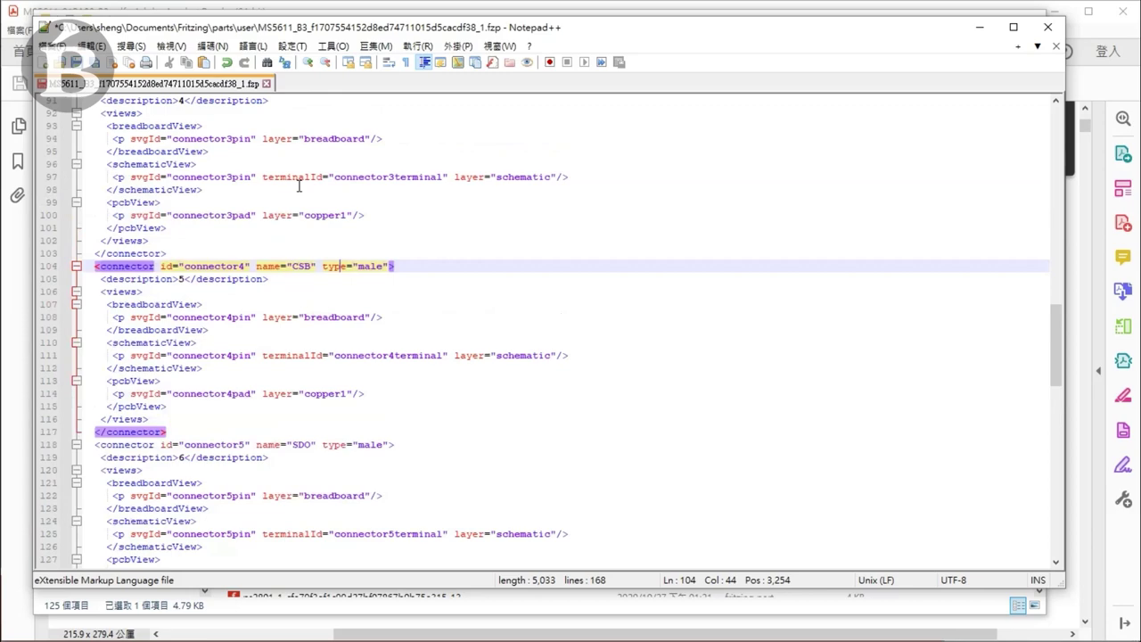
pyautogui.scroll(1, 310, 195)
pyautogui.scroll(3, 317, 205)
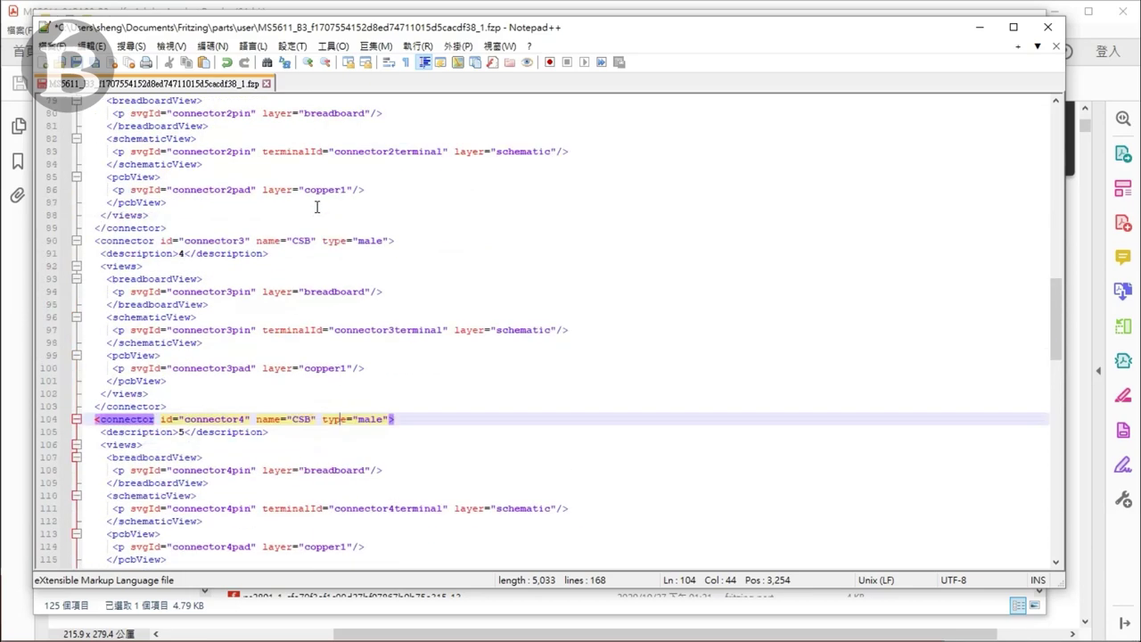
pyautogui.click(314, 240)
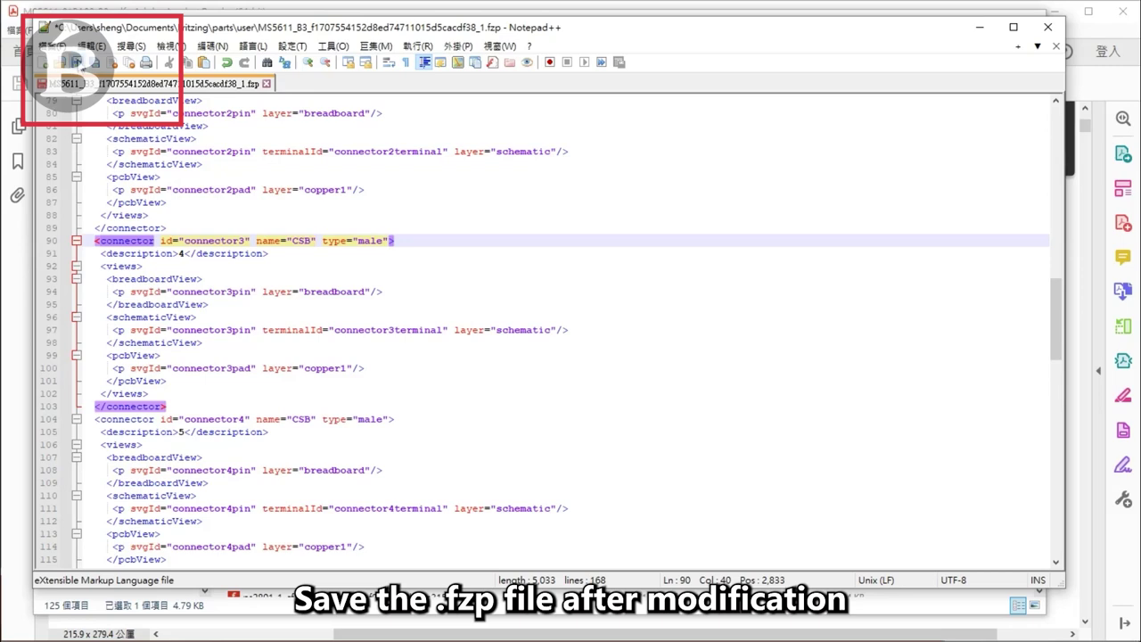
pyautogui.click(76, 63)
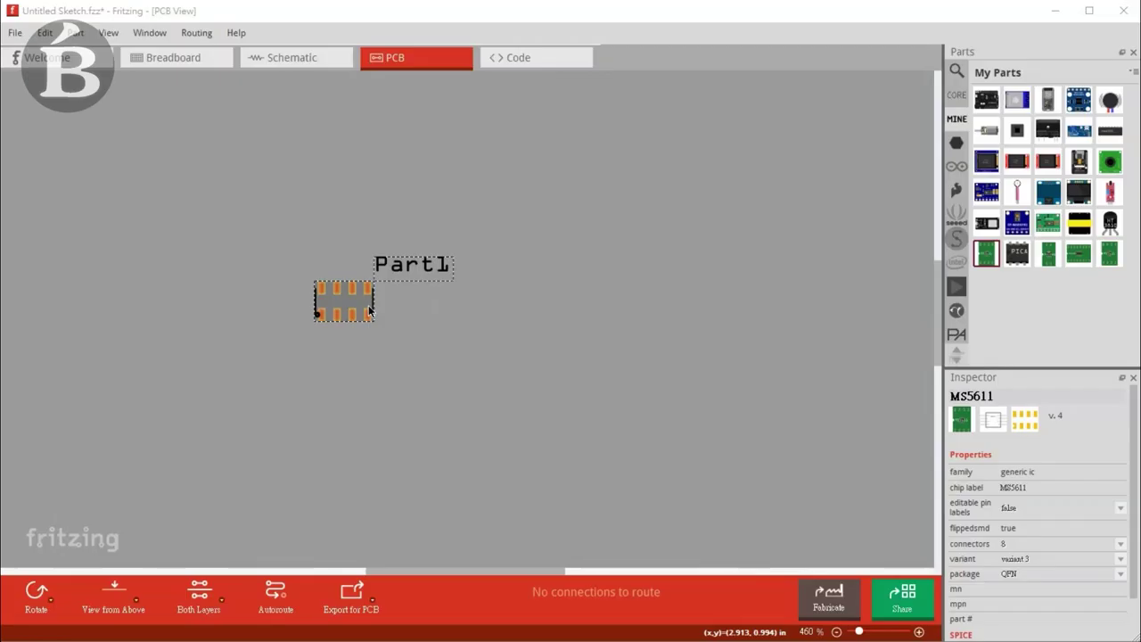
# Export the MS5611 from My Parts as MS5611_B3.fzpz into the 4_Basic_part_import_design folder
pyautogui.keyDown('ctrl'); pyautogui.scroll(4, 370, 310); pyautogui.keyUp('ctrl')
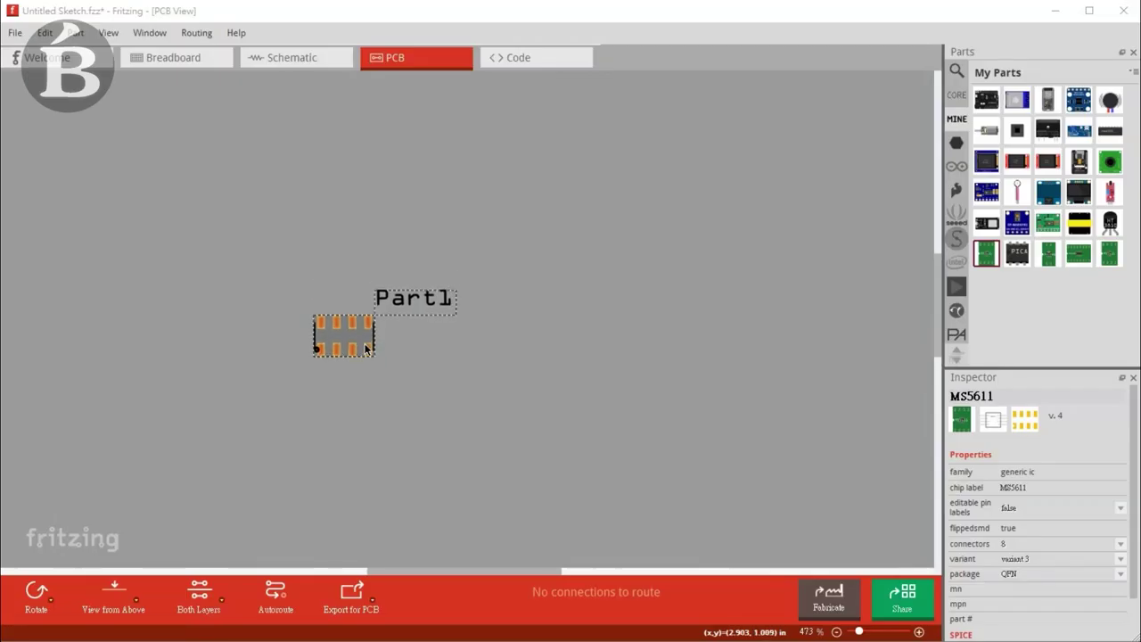
pyautogui.moveTo(358, 350); pyautogui.dragTo(716, 307)
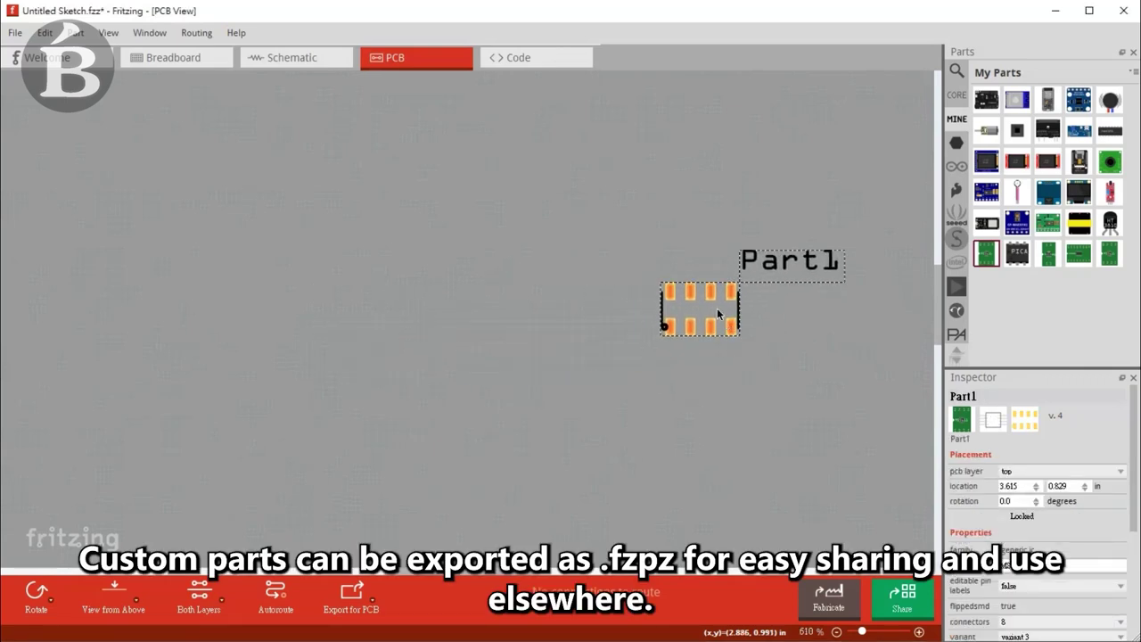
pyautogui.rightClick(987, 259)
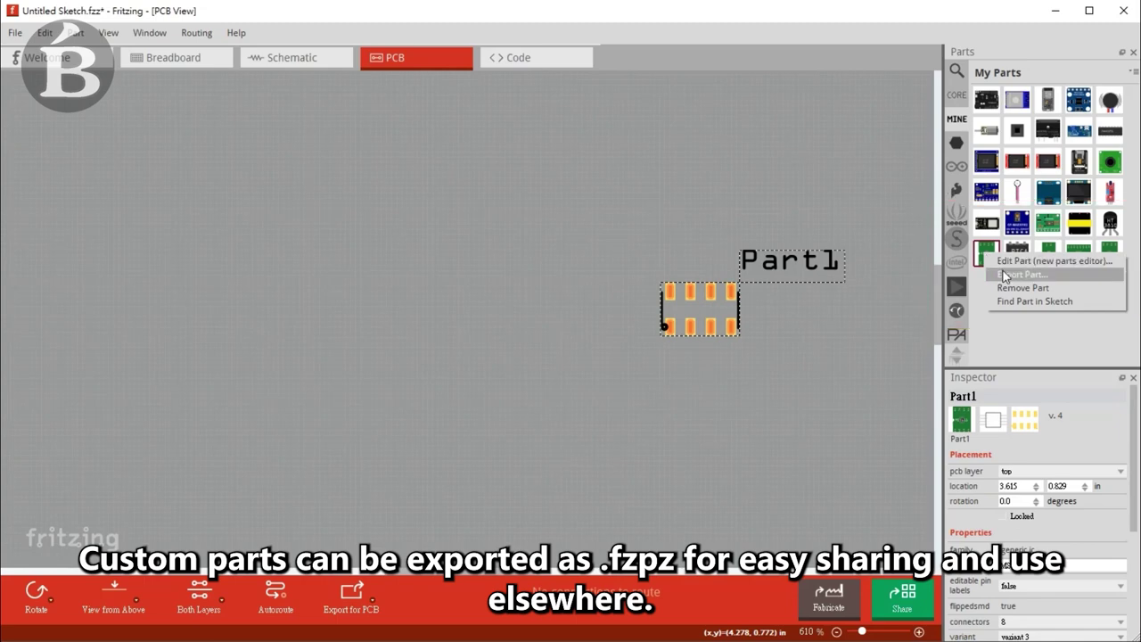
pyautogui.click(1004, 275)
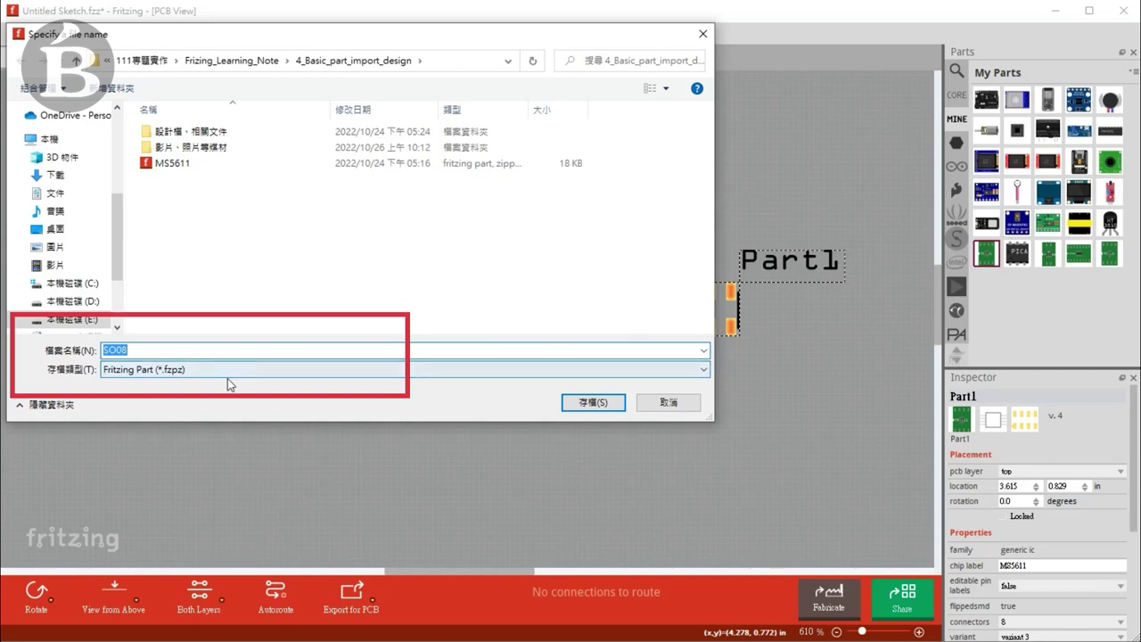
pyautogui.write('MS5611')
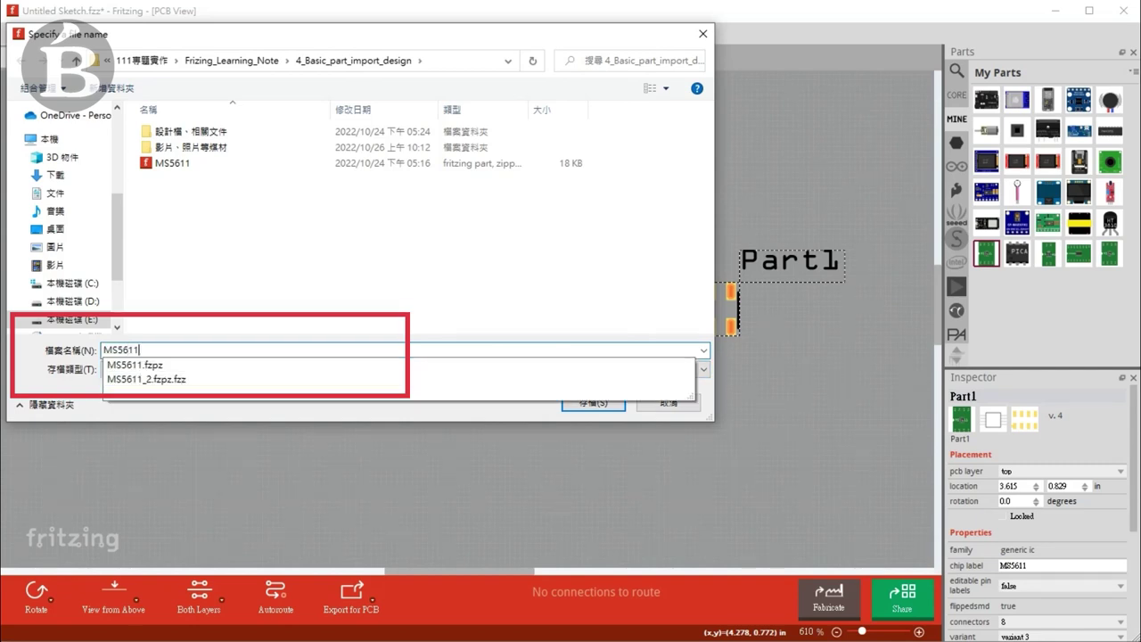
pyautogui.write('_')
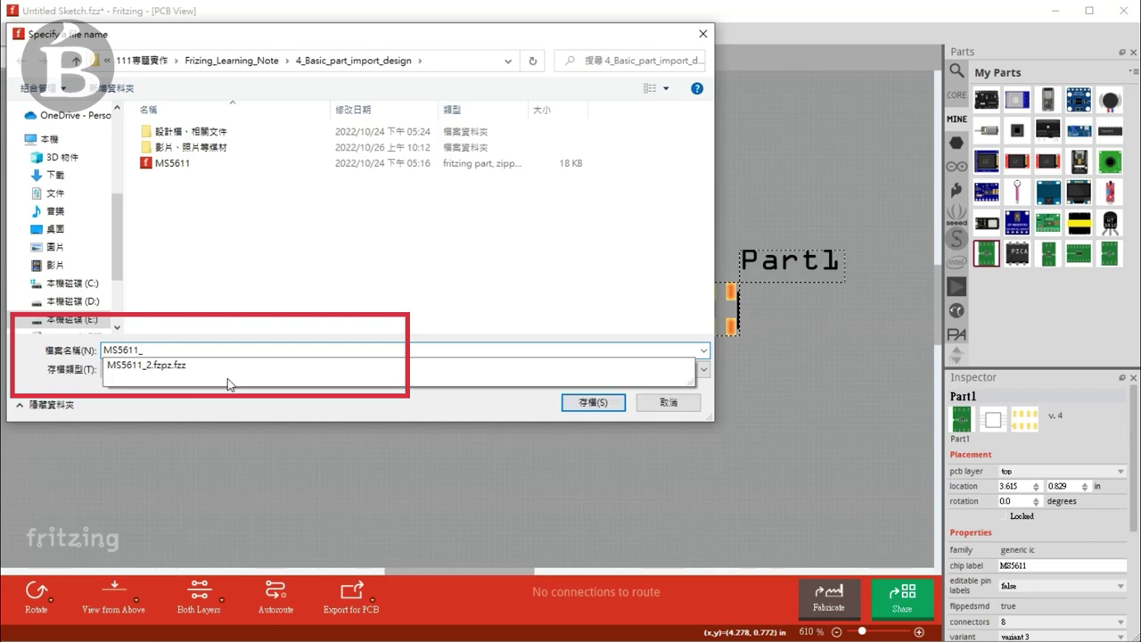
pyautogui.write('B3')
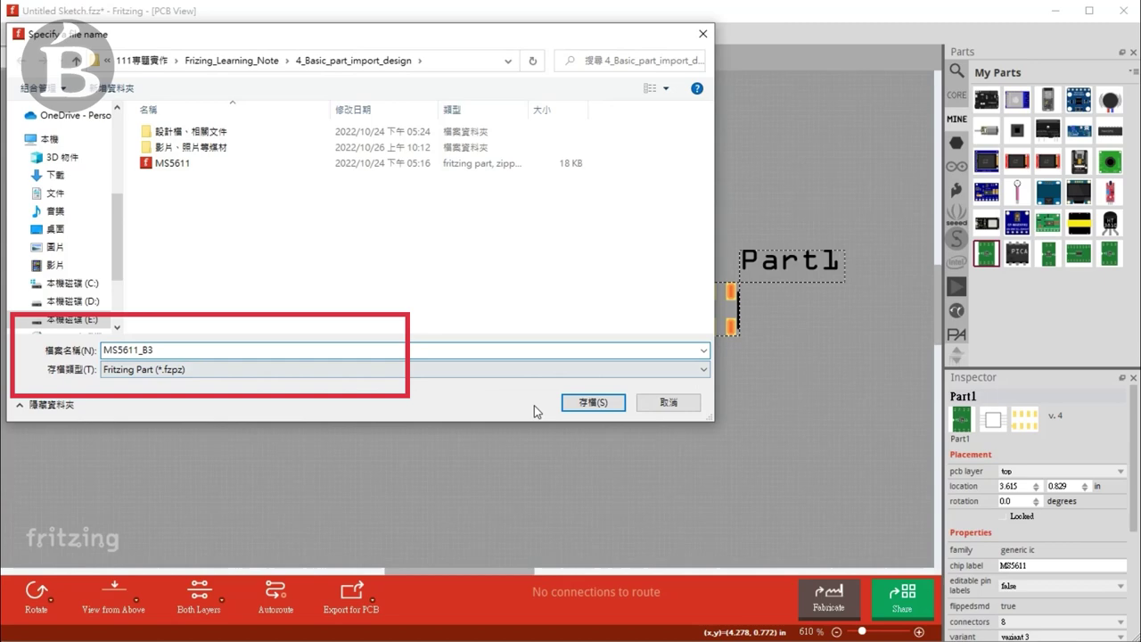
pyautogui.click(582, 403)
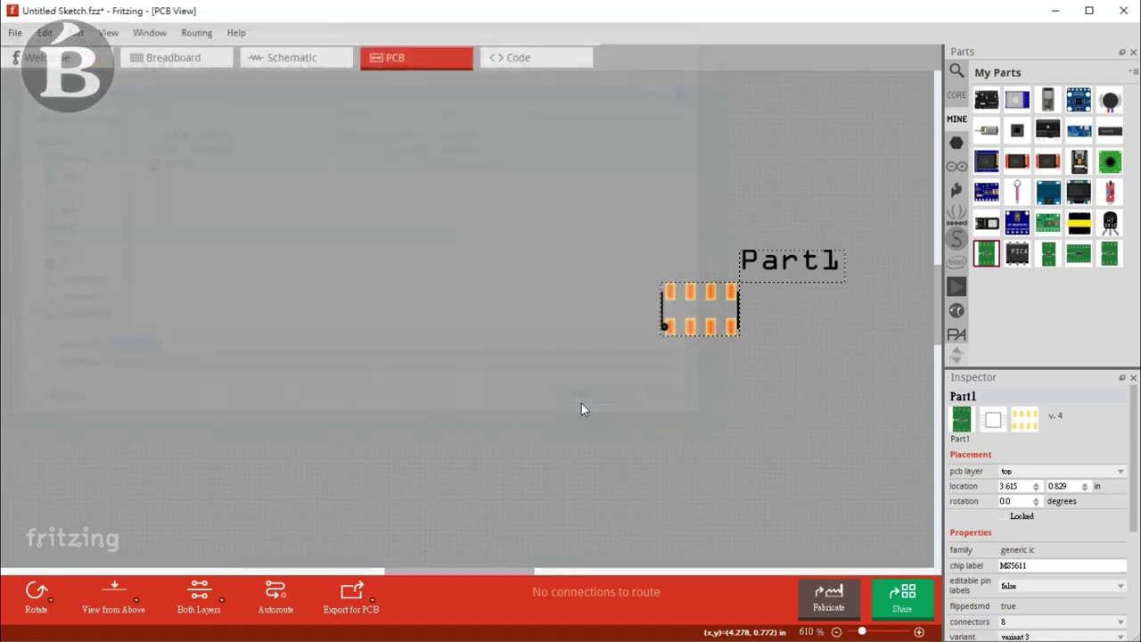